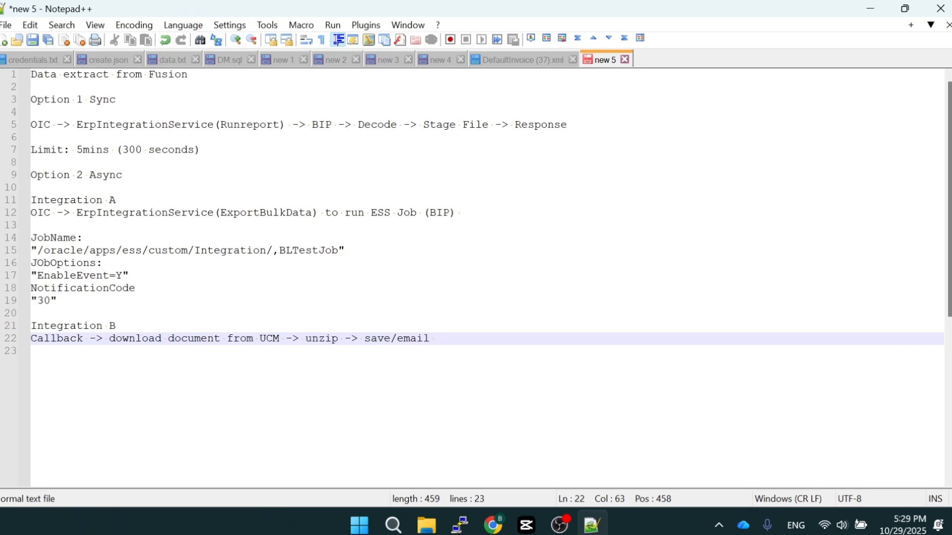
Review the Option 1 Sync flow in the notes, from the ErpIntegrationService Runreport call through to Response, and its time limit
{"action": "left_click_drag", "start_coordinate": [568, 125], "coordinate": [31, 127]}
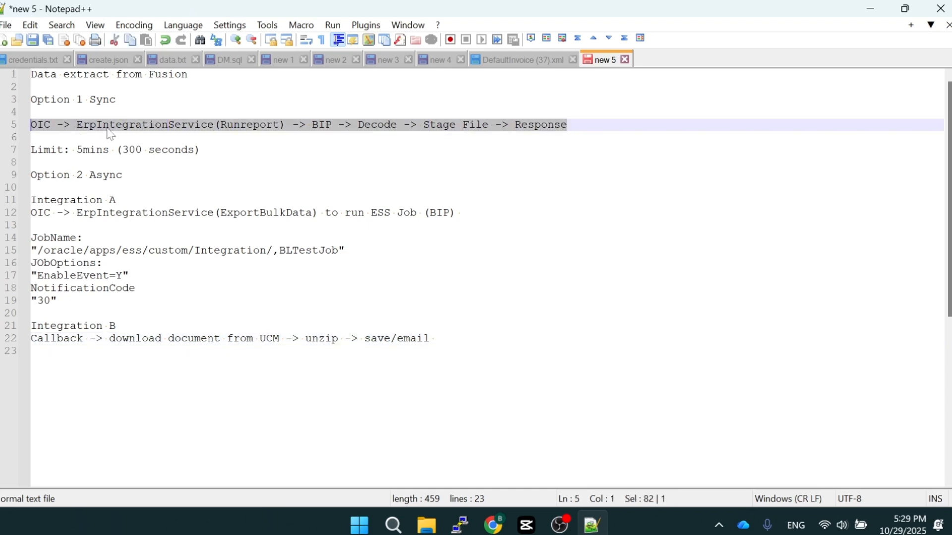
{"action": "left_click", "coordinate": [242, 127]}
{"action": "key", "text": "Right"}
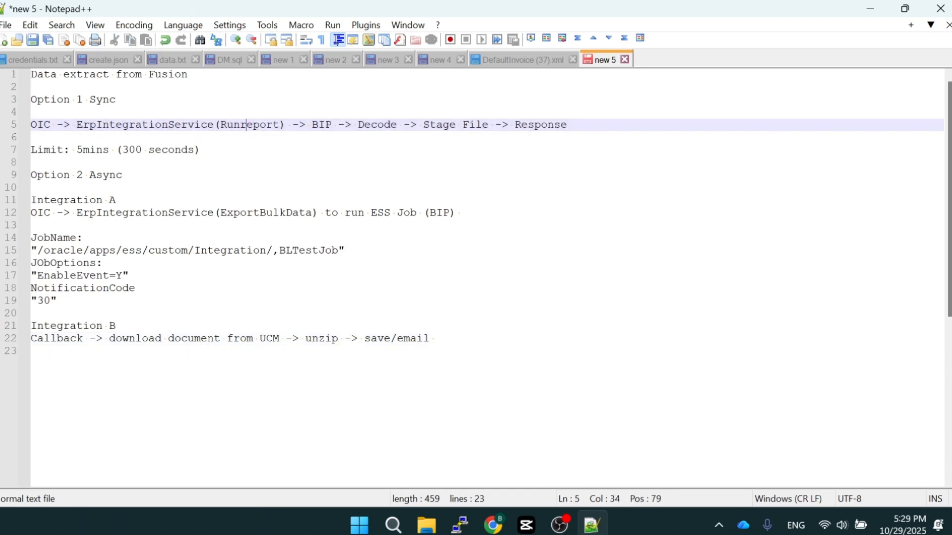
{"action": "double_click", "coordinate": [247, 125]}
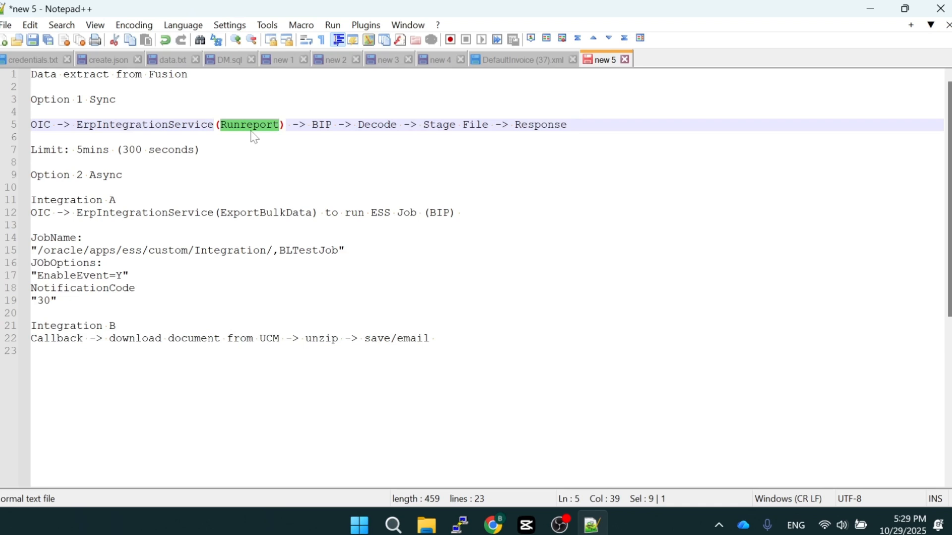
{"action": "double_click", "coordinate": [158, 125]}
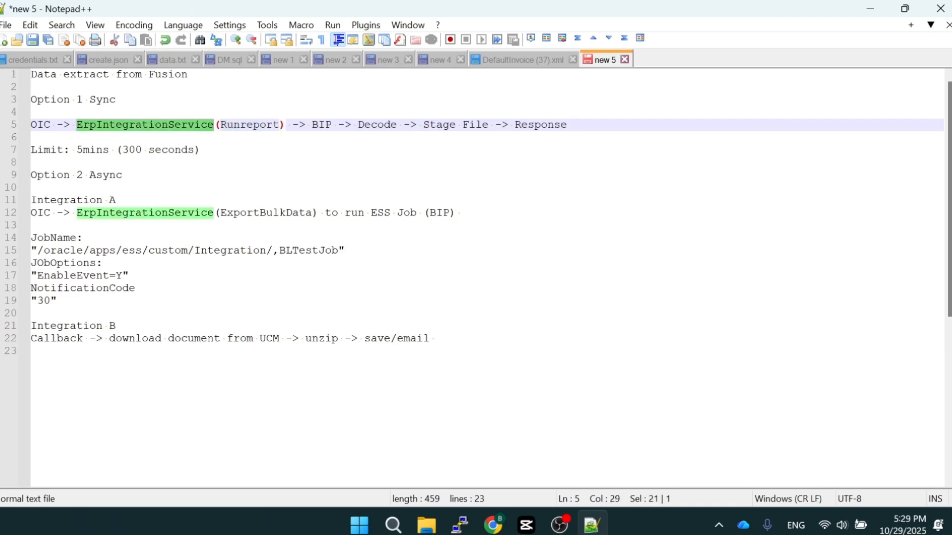
{"action": "double_click", "coordinate": [321, 127]}
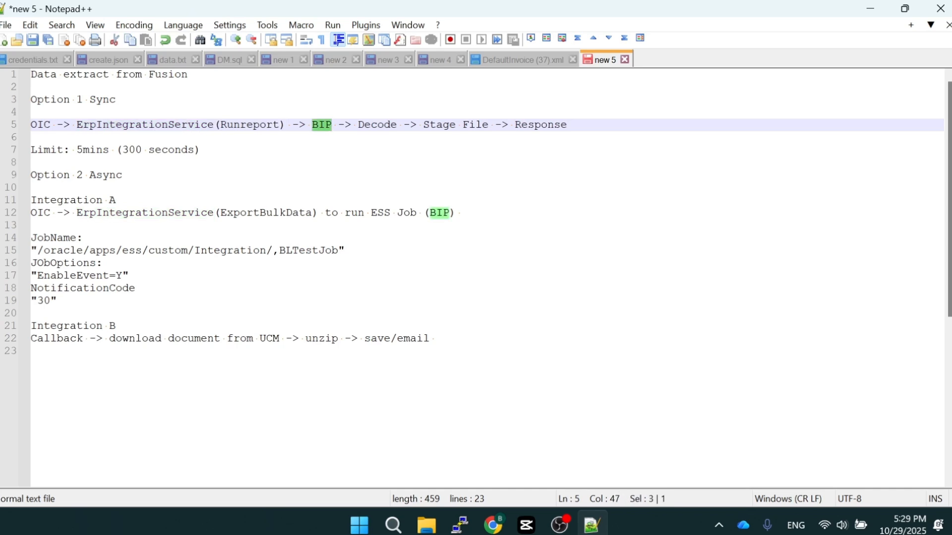
{"action": "double_click", "coordinate": [378, 127]}
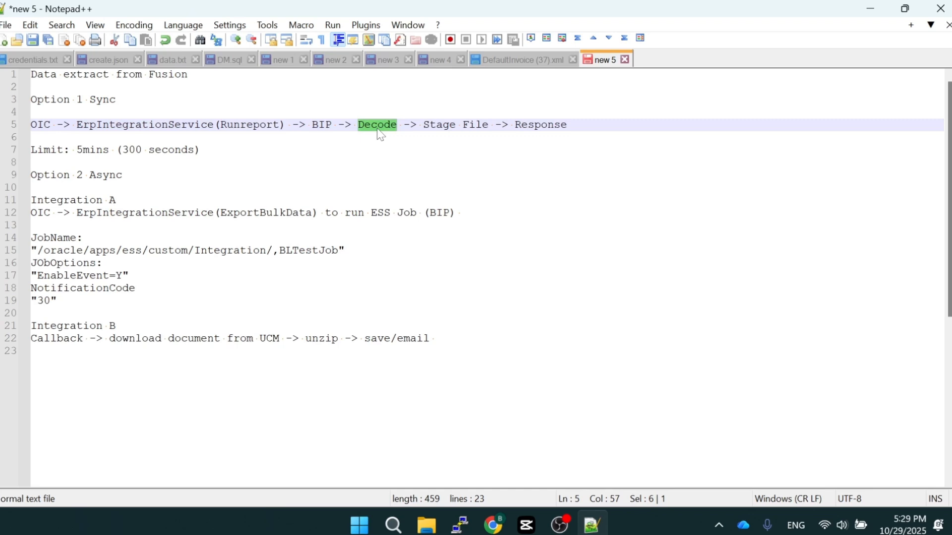
{"action": "left_click_drag", "start_coordinate": [489, 124], "coordinate": [424, 125]}
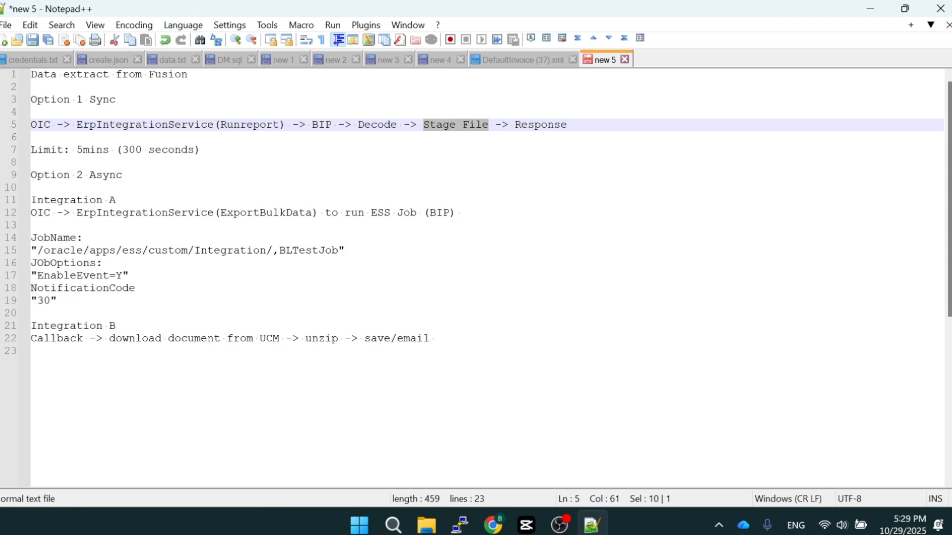
{"action": "double_click", "coordinate": [551, 127]}
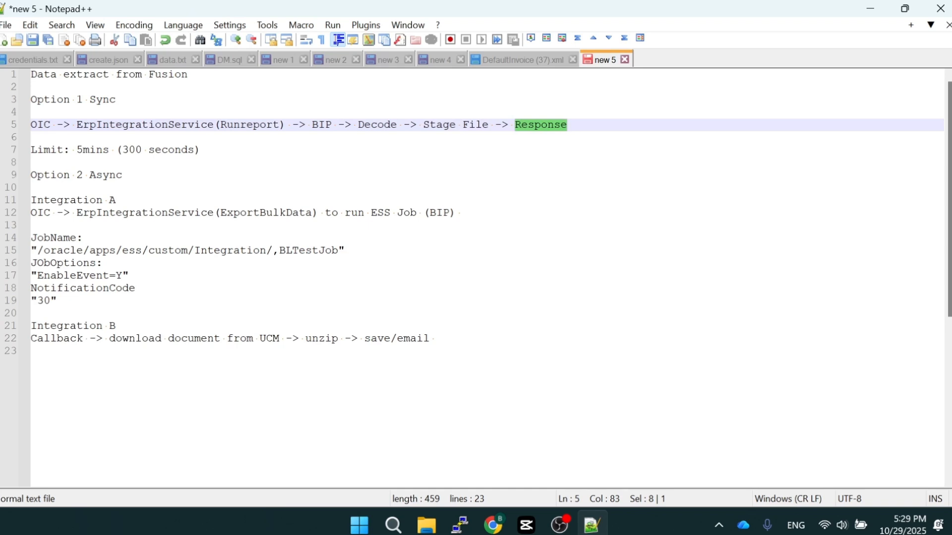
{"action": "left_click", "coordinate": [569, 125]}
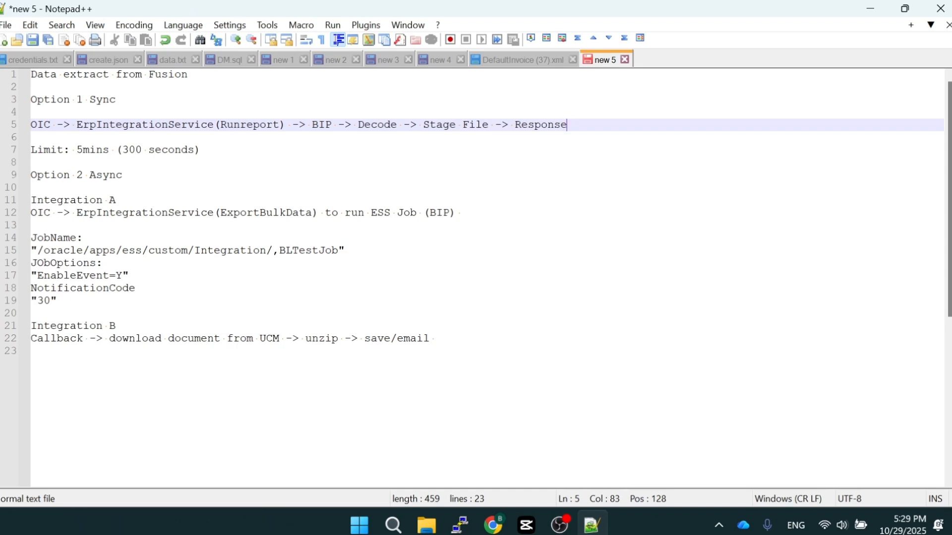
{"action": "double_click", "coordinate": [93, 150]}
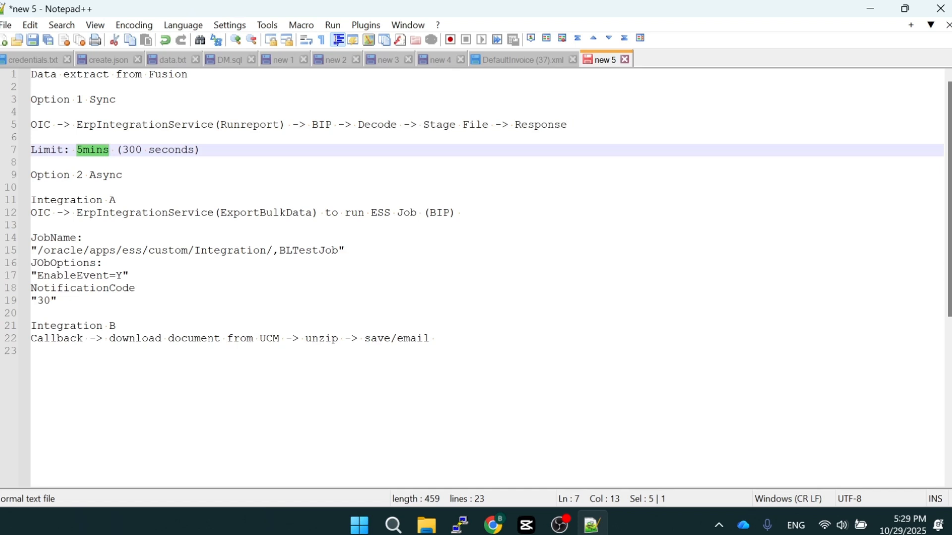
{"action": "left_click", "coordinate": [200, 150]}
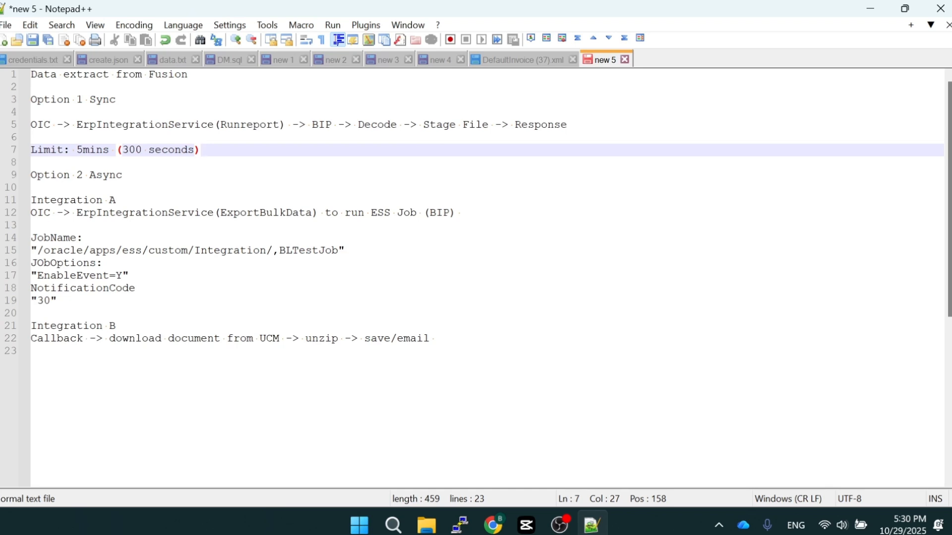
Review Integration A under Option 2 Async, examining the ErpIntegrationService ExportBulkData call and the ESS job it runs
{"action": "left_click", "coordinate": [123, 175]}
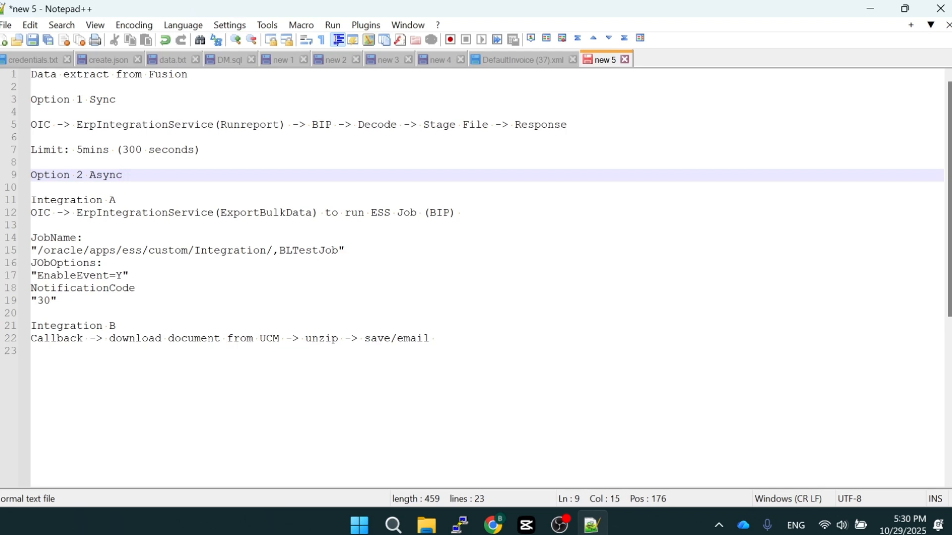
{"action": "double_click", "coordinate": [253, 213]}
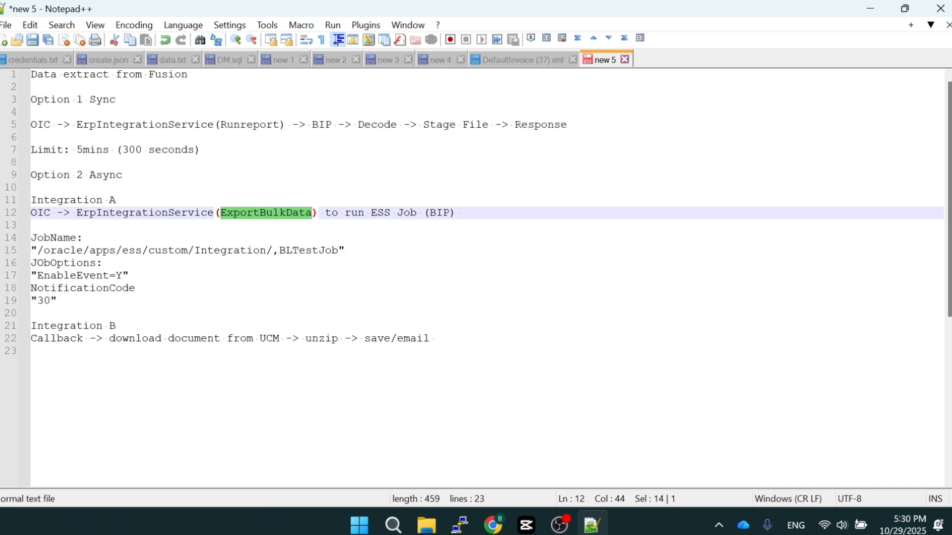
{"action": "left_click", "coordinate": [154, 214]}
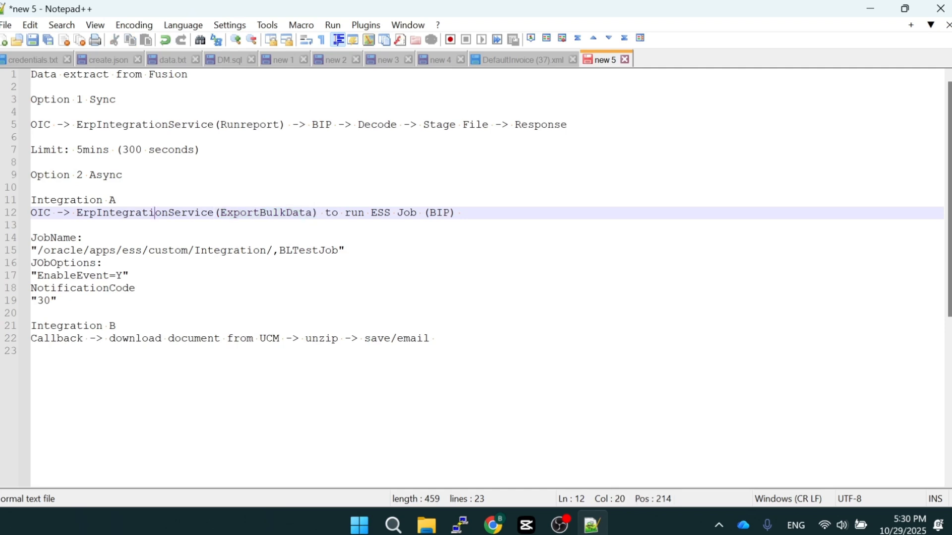
{"action": "double_click", "coordinate": [153, 216]}
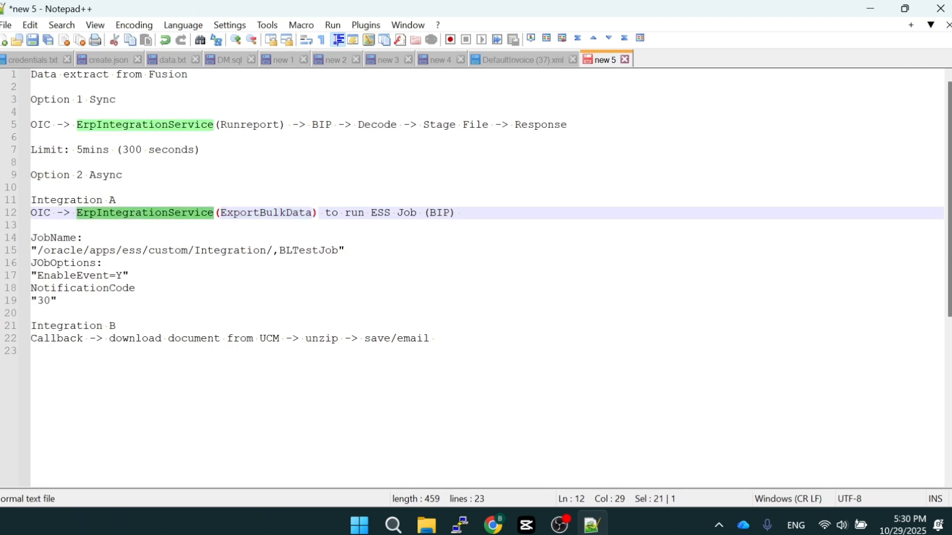
{"action": "double_click", "coordinate": [380, 214]}
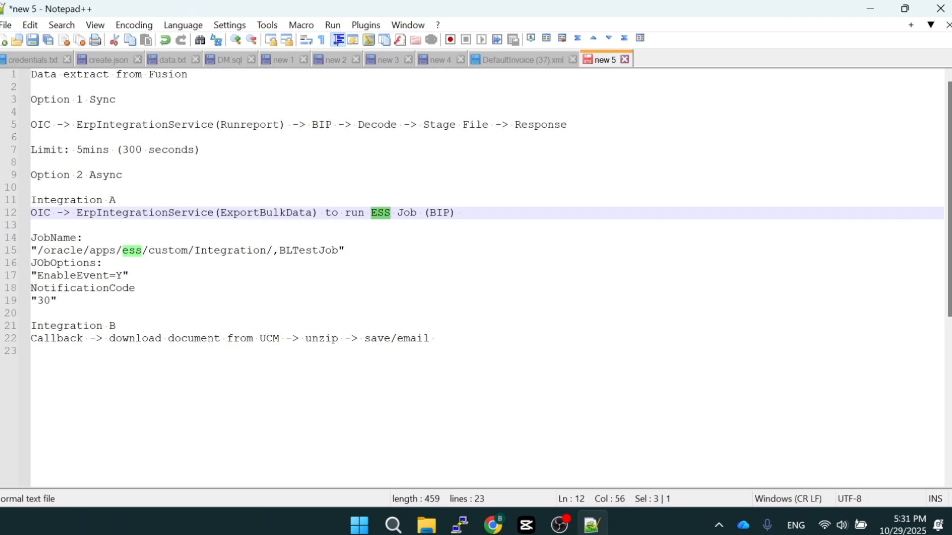
{"action": "double_click", "coordinate": [66, 201]}
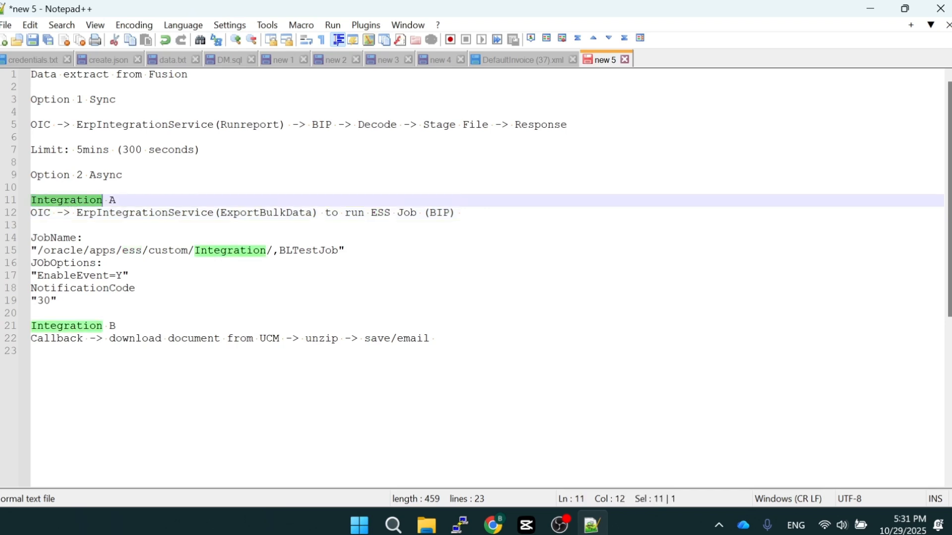
{"action": "double_click", "coordinate": [380, 213]}
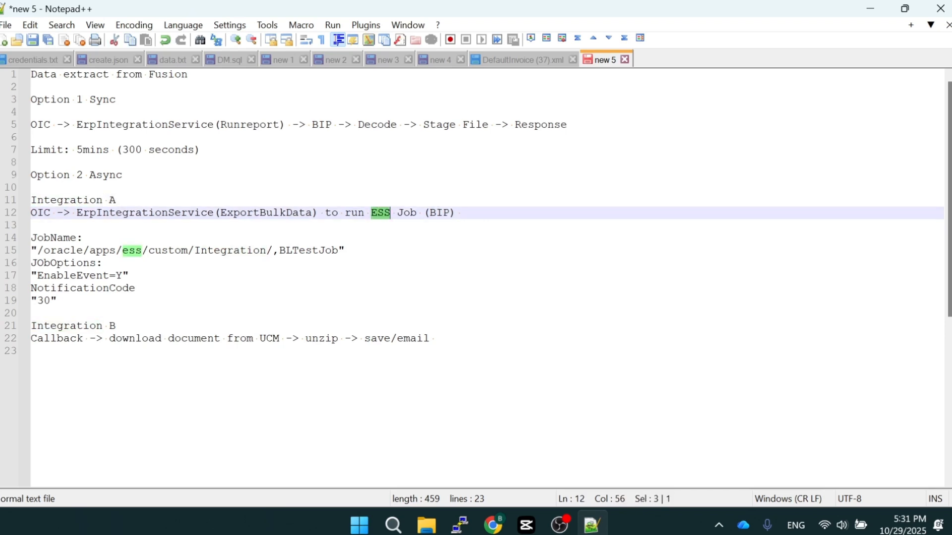
{"action": "left_click", "coordinate": [403, 213]}
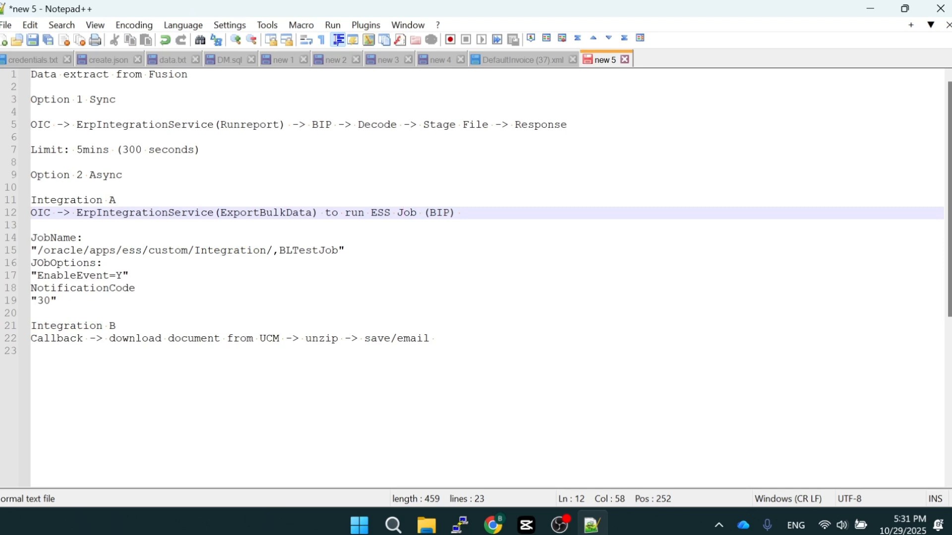
Review Integration B's flow from callback to save/email, and compare the Option 1 flow with both Option 2 integrations
{"action": "left_click", "coordinate": [116, 326]}
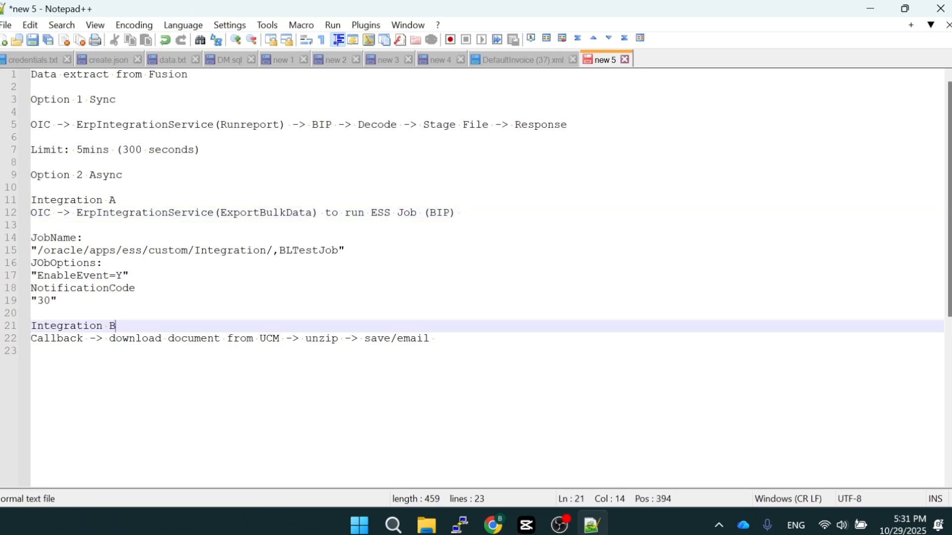
{"action": "key", "text": "shift+Home"}
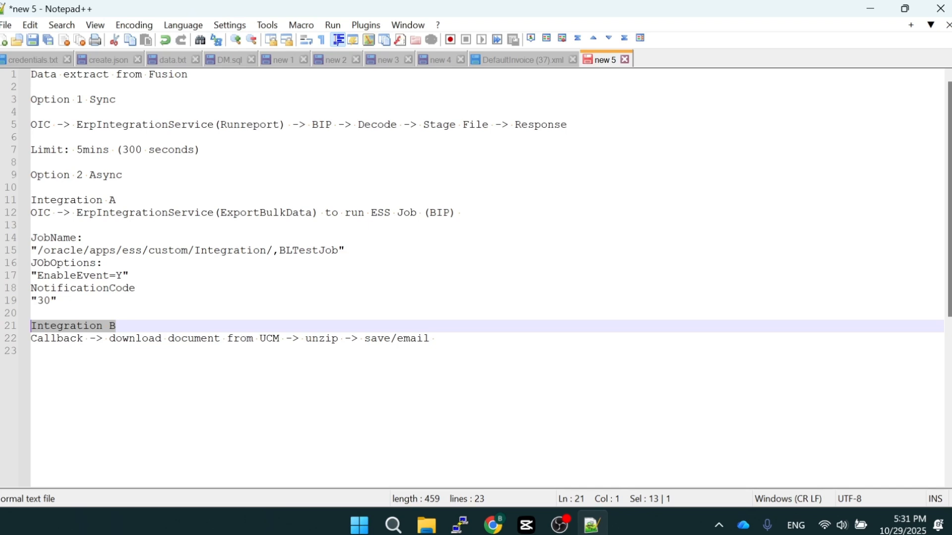
{"action": "double_click", "coordinate": [65, 342]}
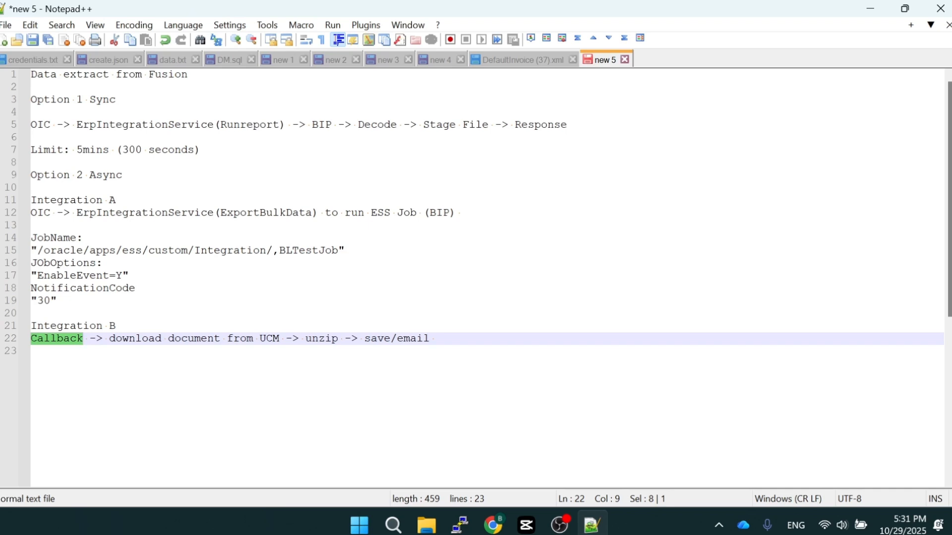
{"action": "left_click", "coordinate": [306, 339]}
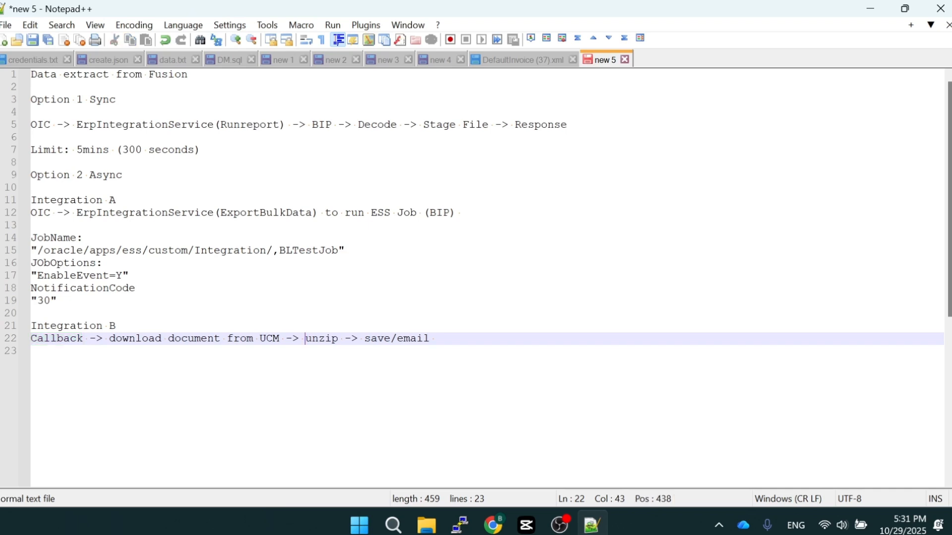
{"action": "left_click_drag", "start_coordinate": [305, 339], "coordinate": [338, 342]}
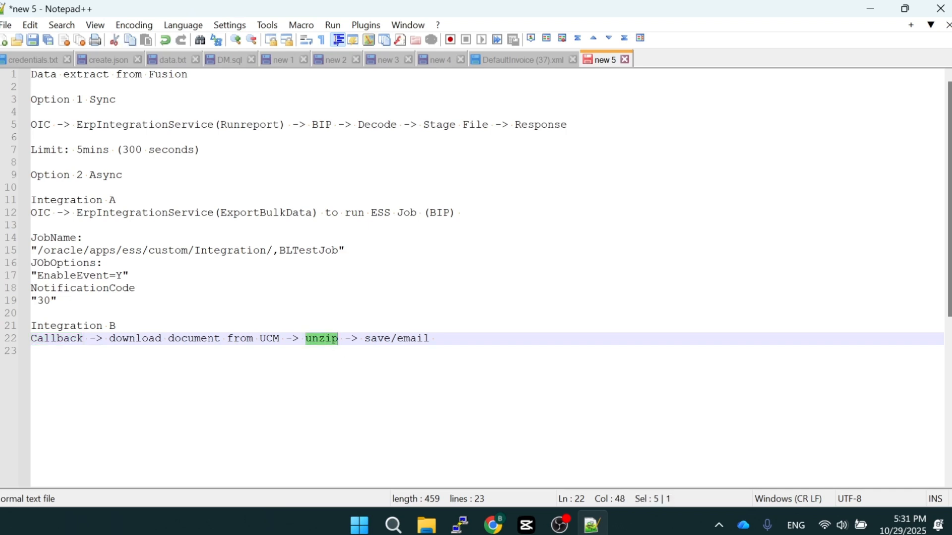
{"action": "left_click", "coordinate": [435, 338]}
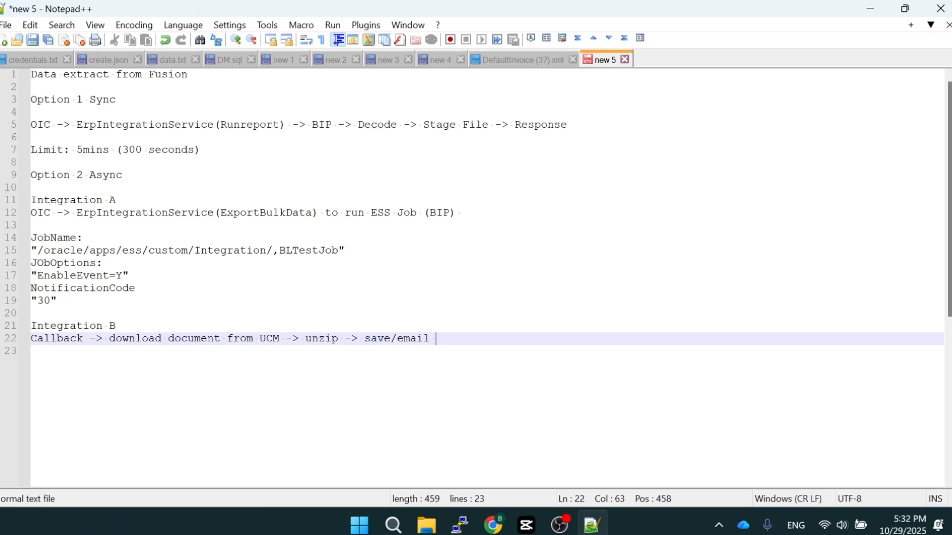
{"action": "key", "text": "Left"}
{"action": "key", "text": "Left"}
{"action": "double_click", "coordinate": [425, 339]}
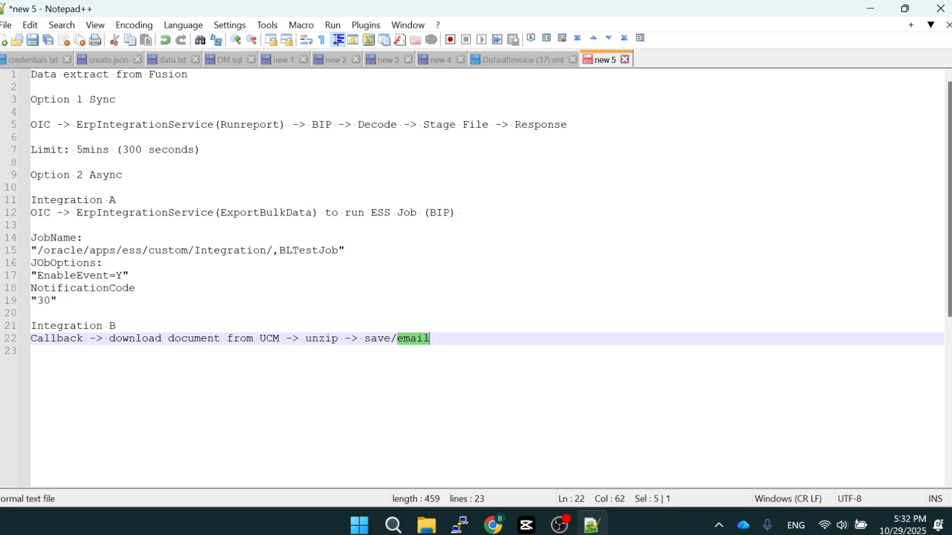
{"action": "left_click", "coordinate": [32, 314]}
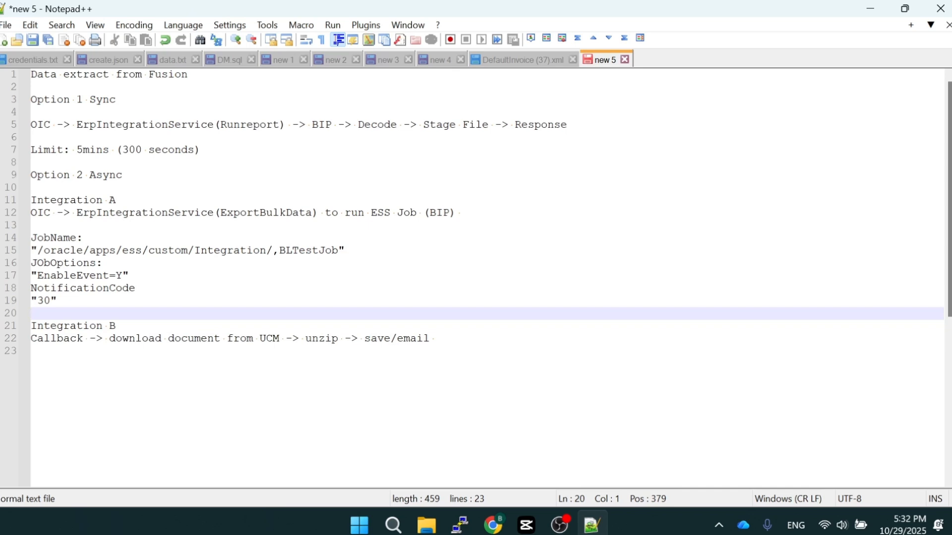
{"action": "left_click_drag", "start_coordinate": [567, 124], "coordinate": [31, 124]}
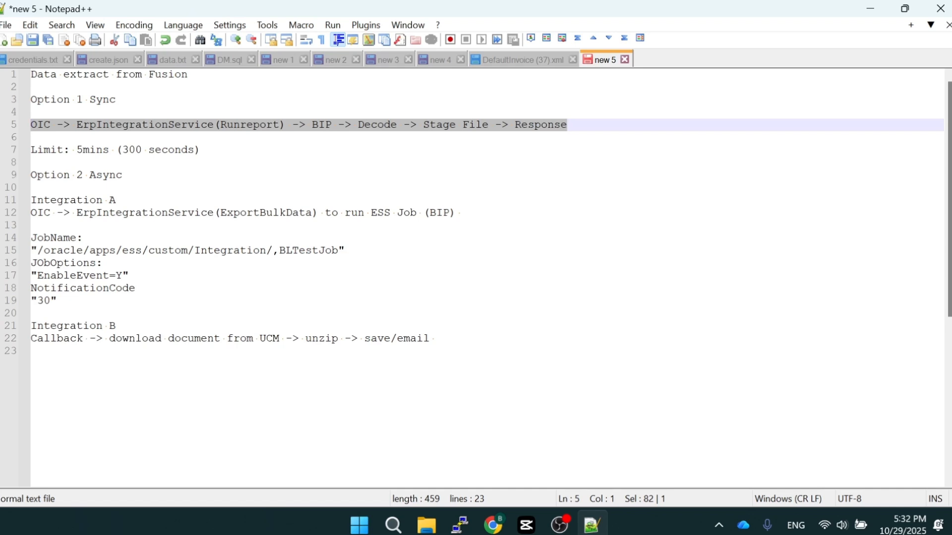
{"action": "left_click_drag", "start_coordinate": [435, 339], "coordinate": [31, 200]}
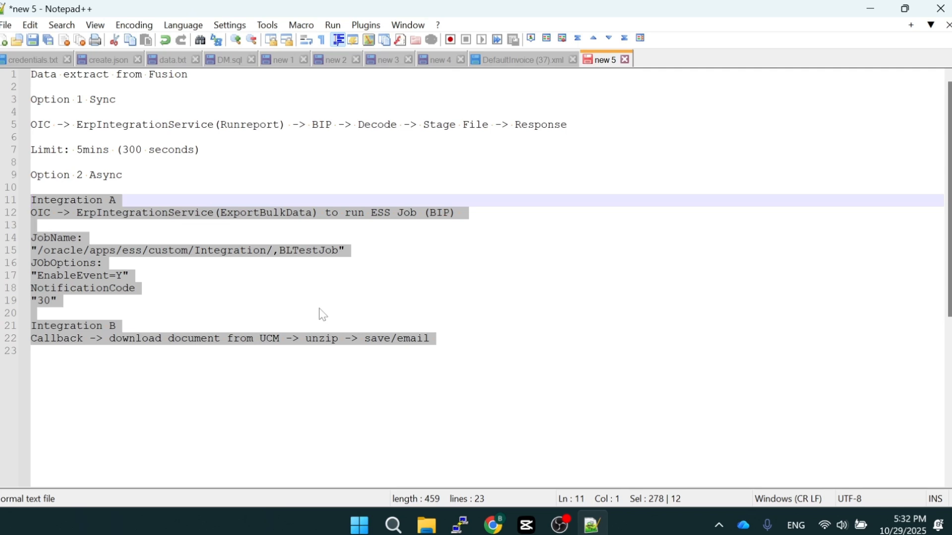
Switch to Oracle Integration and examine the REST trigger's resource configuration and response settings in the CallBIP integration
{"action": "left_click", "coordinate": [559, 525]}
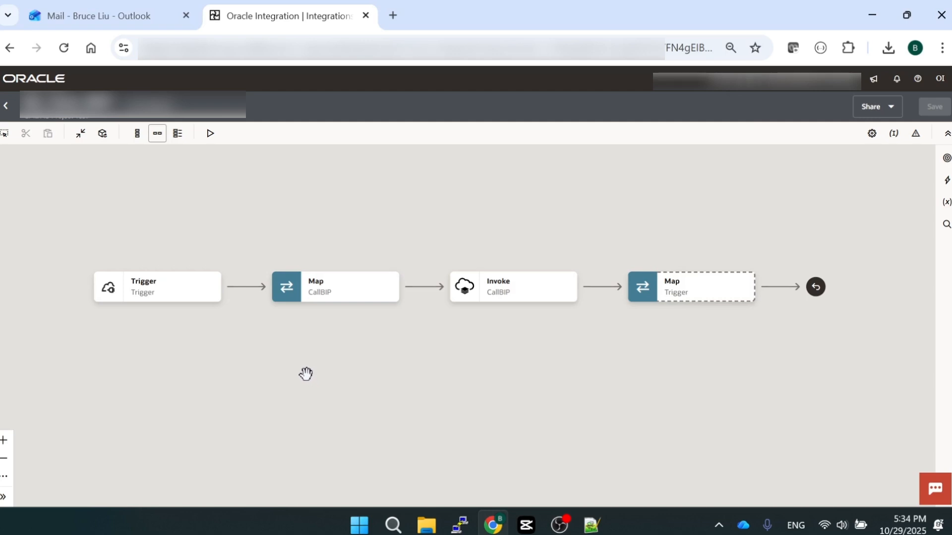
{"action": "scroll", "coordinate": [314, 385], "scroll_direction": "up", "scroll_amount": 2}
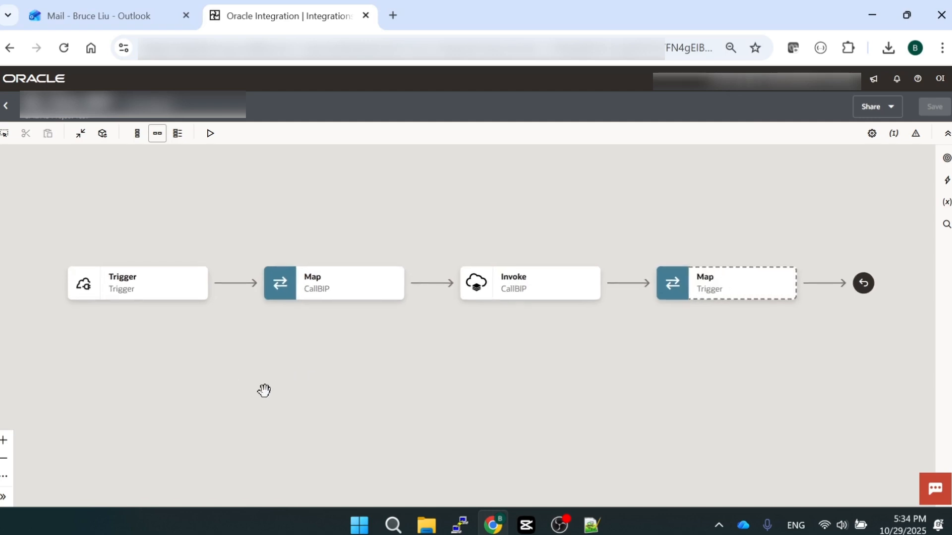
{"action": "left_click_drag", "start_coordinate": [280, 381], "coordinate": [280, 393]}
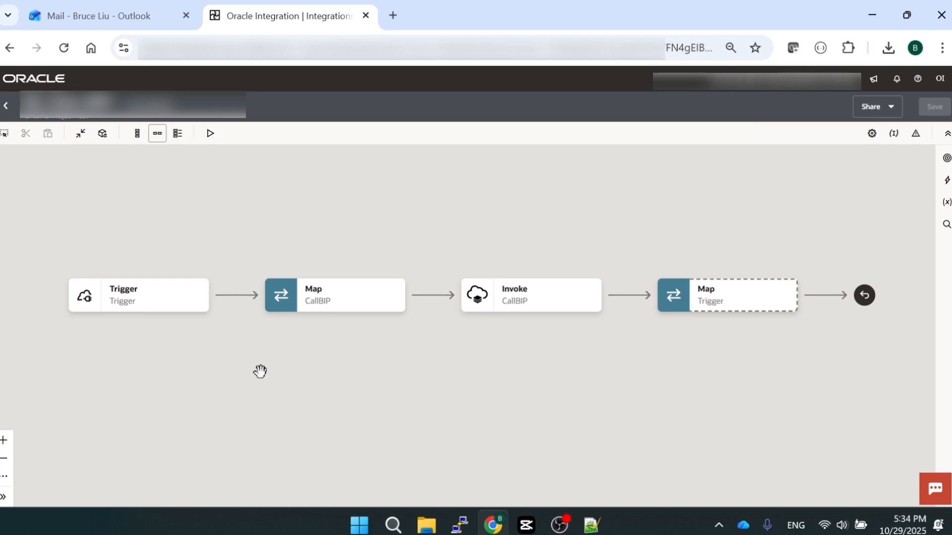
{"action": "left_click", "coordinate": [199, 305]}
{"action": "left_click", "coordinate": [222, 326]}
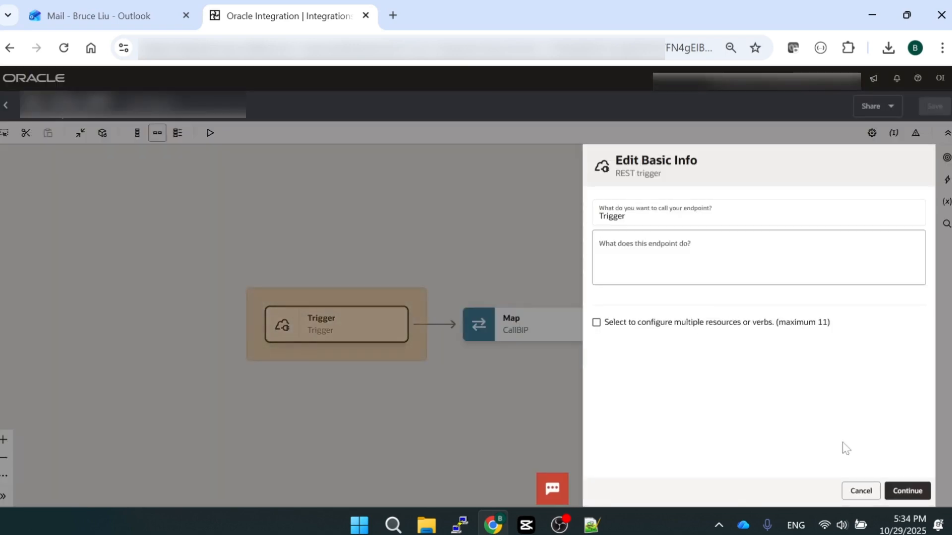
{"action": "left_click", "coordinate": [911, 491]}
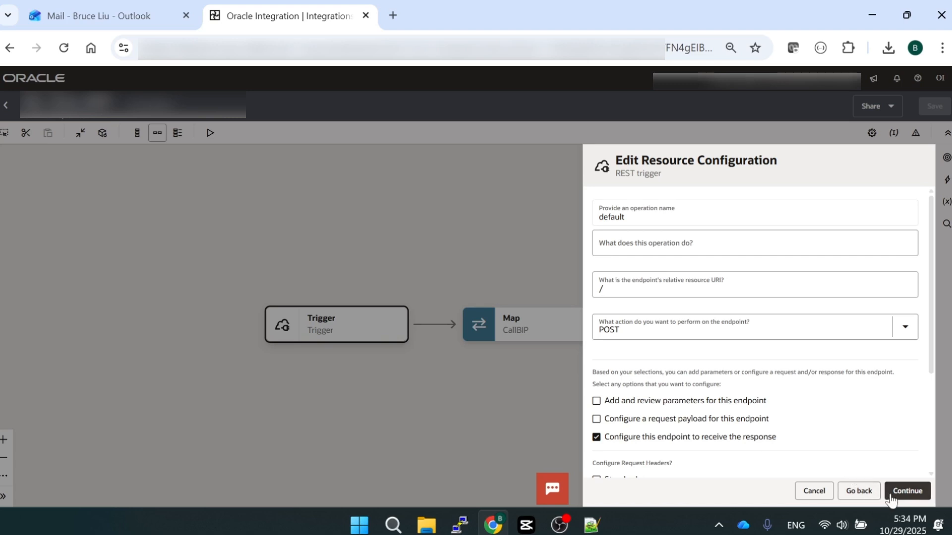
{"action": "left_click", "coordinate": [907, 491]}
{"action": "scroll", "coordinate": [739, 343], "scroll_direction": "down", "scroll_amount": 3}
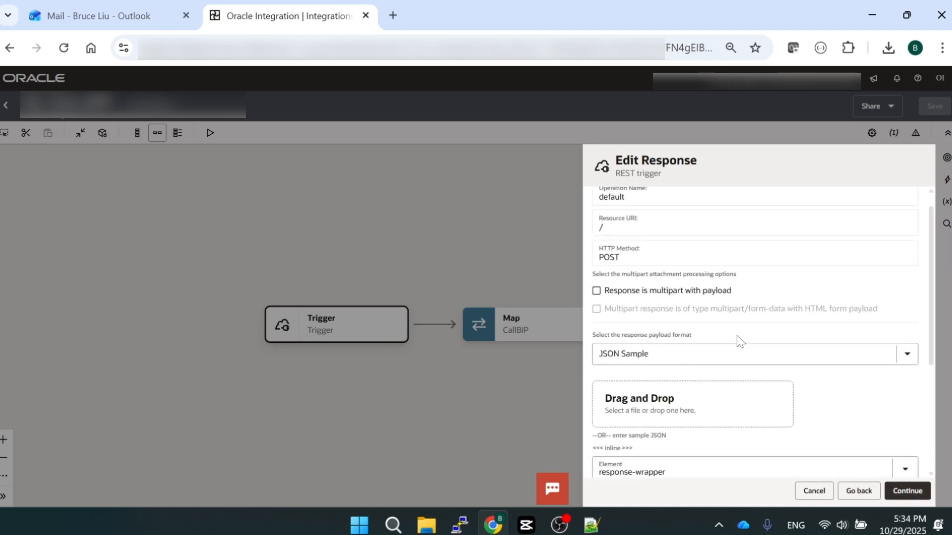
View the trigger response's inline sample JSON, and leave the trigger configuration without saving any changes
{"action": "left_click", "coordinate": [625, 318]}
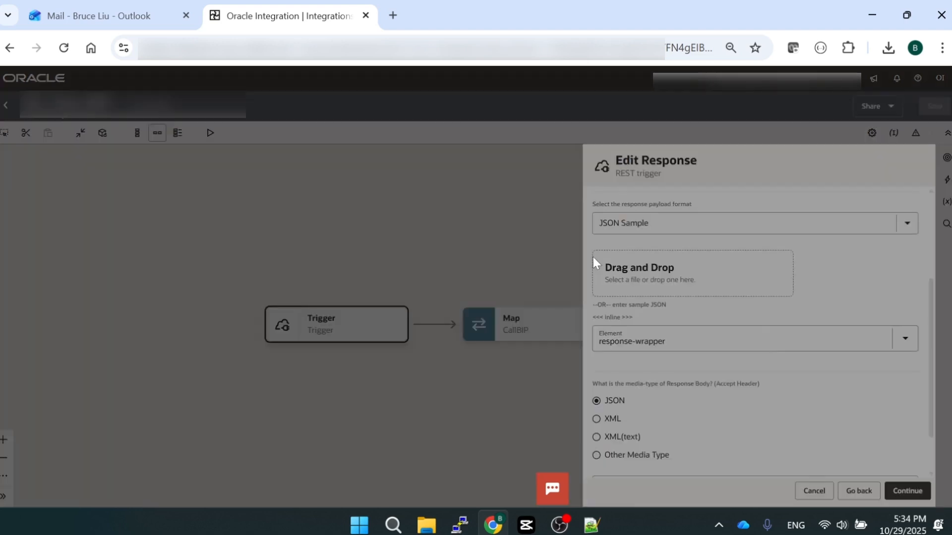
{"action": "double_click", "coordinate": [616, 236]}
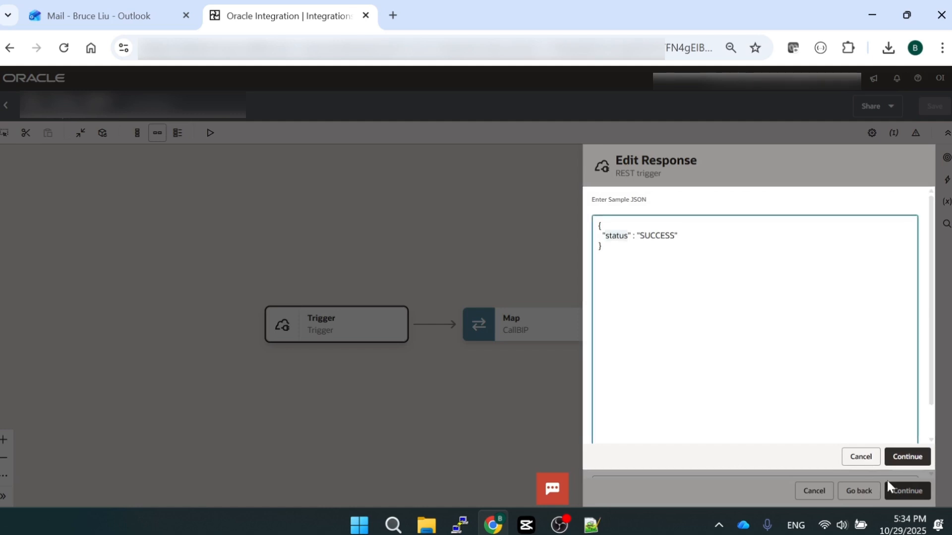
{"action": "left_click", "coordinate": [858, 458]}
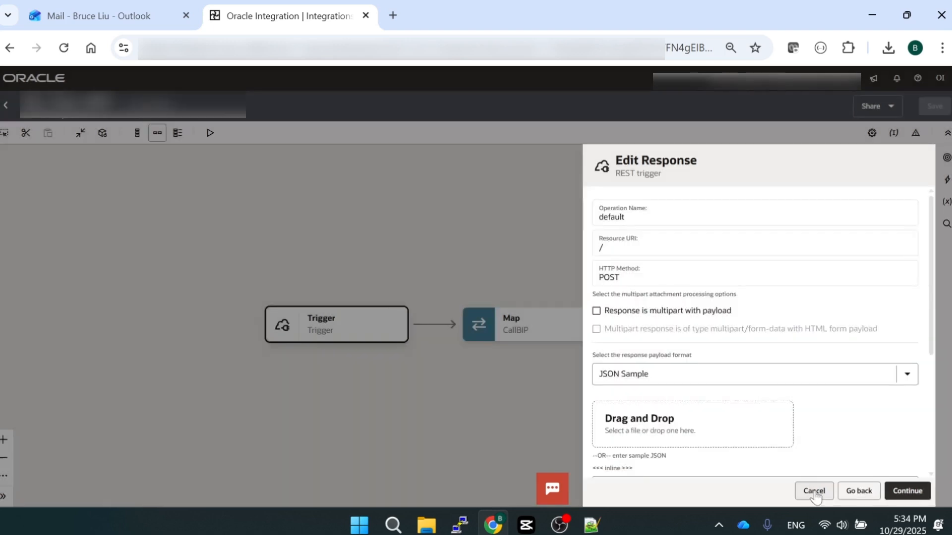
{"action": "left_click", "coordinate": [814, 491]}
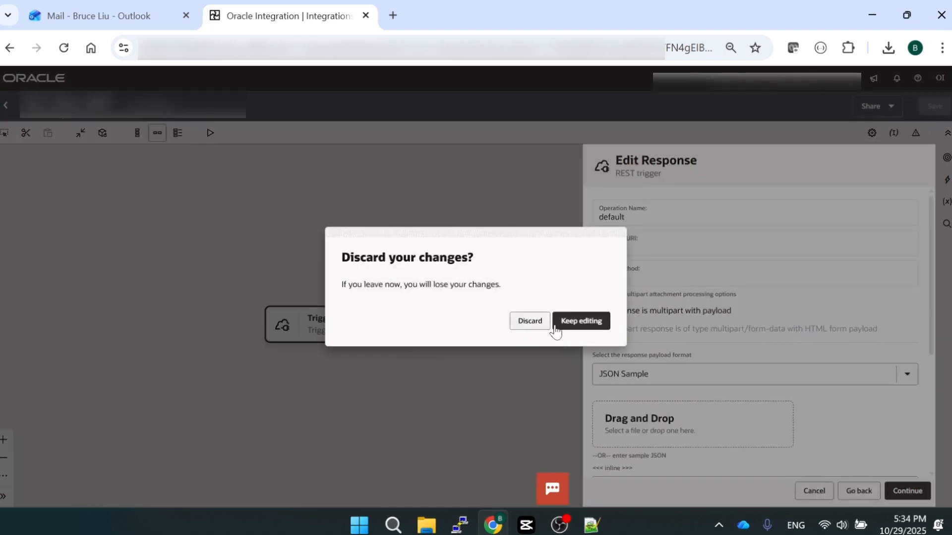
{"action": "left_click", "coordinate": [528, 322]}
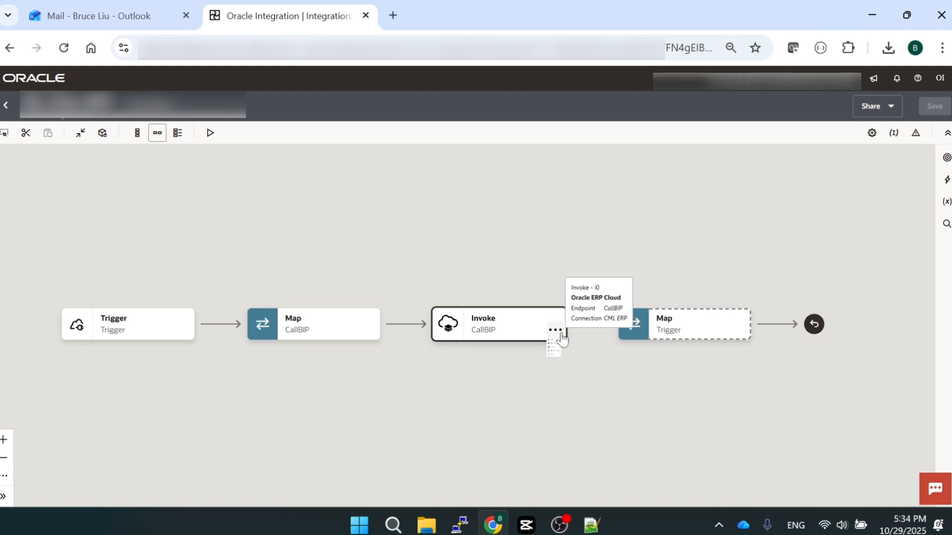
Review the action, service and operation configured in the CallBIP invoke, and leave the configuration without changes
{"action": "left_click", "coordinate": [556, 331]}
{"action": "left_click", "coordinate": [568, 353]}
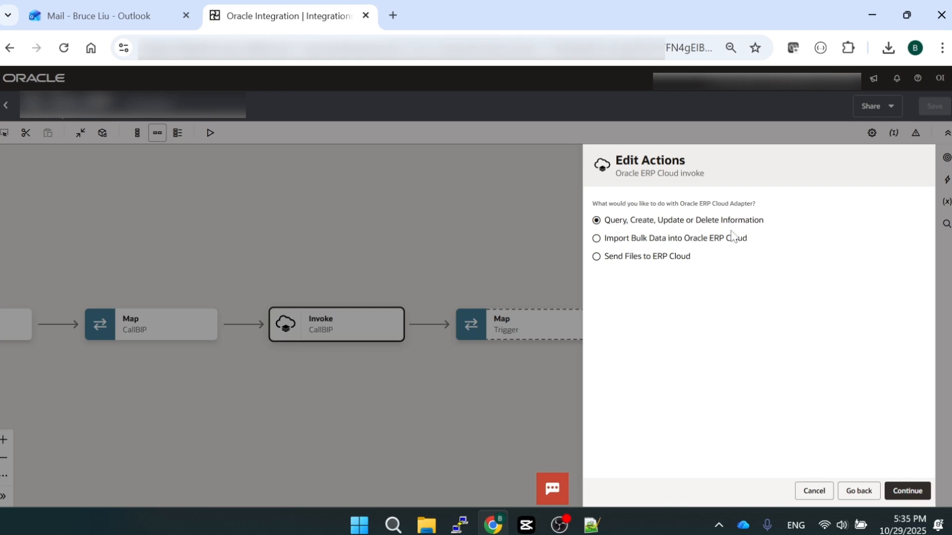
{"action": "left_click", "coordinate": [905, 490]}
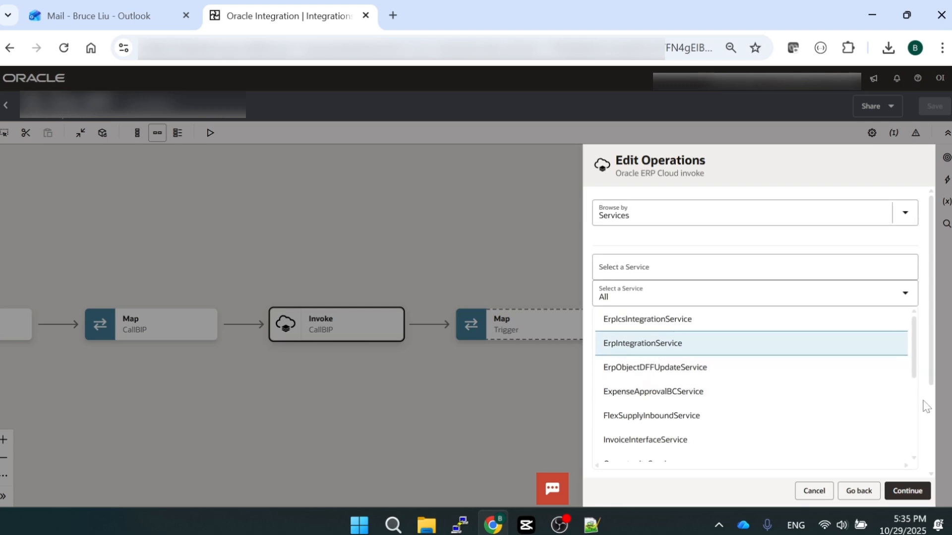
{"action": "scroll", "coordinate": [934, 408], "scroll_direction": "down", "scroll_amount": 3}
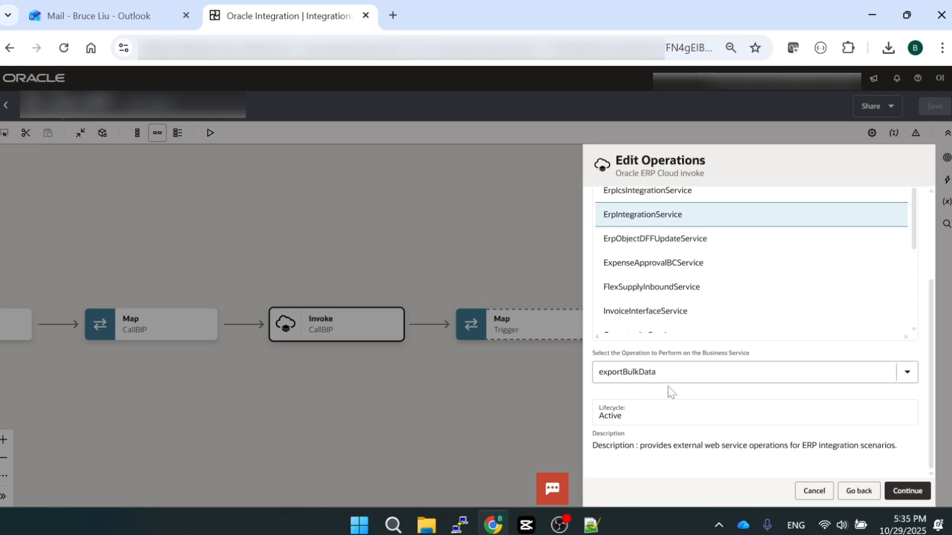
{"action": "left_click", "coordinate": [817, 493]}
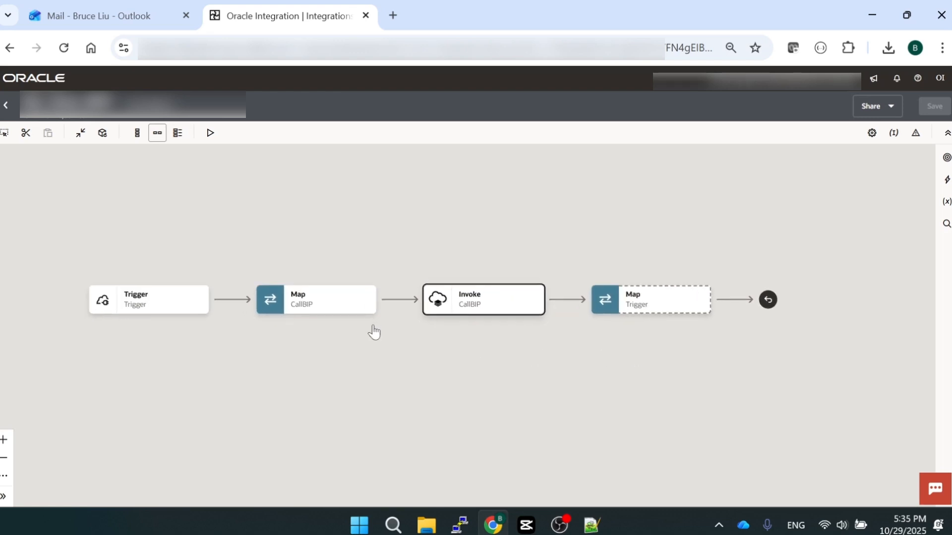
Open the CallBIP map and view the expression mapped to the Job Name target
{"action": "left_click", "coordinate": [365, 300]}
{"action": "left_click", "coordinate": [388, 325]}
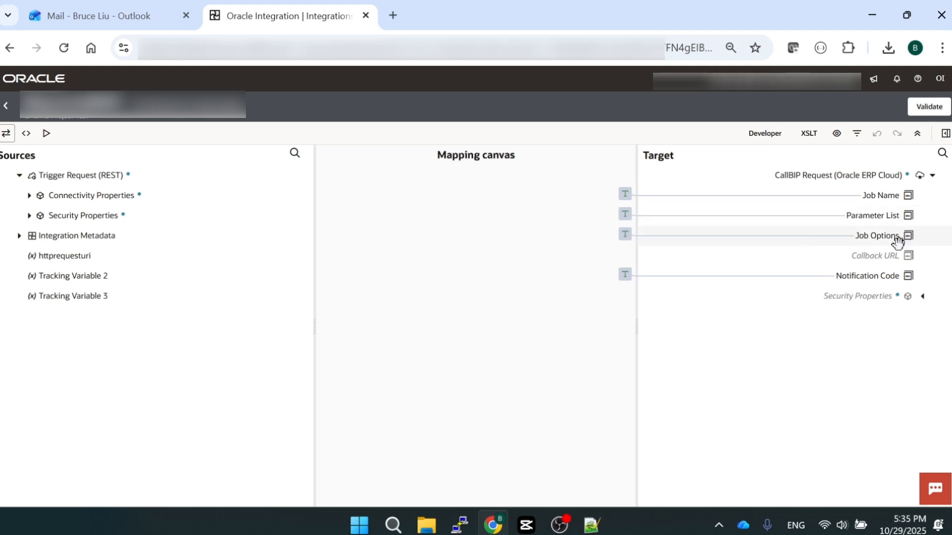
{"action": "left_click", "coordinate": [885, 197]}
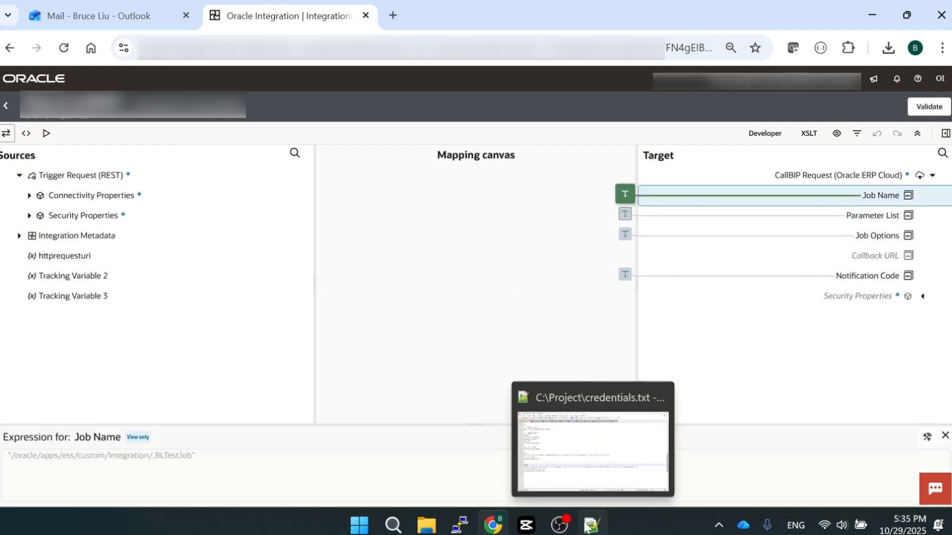
{"action": "left_click", "coordinate": [561, 529]}
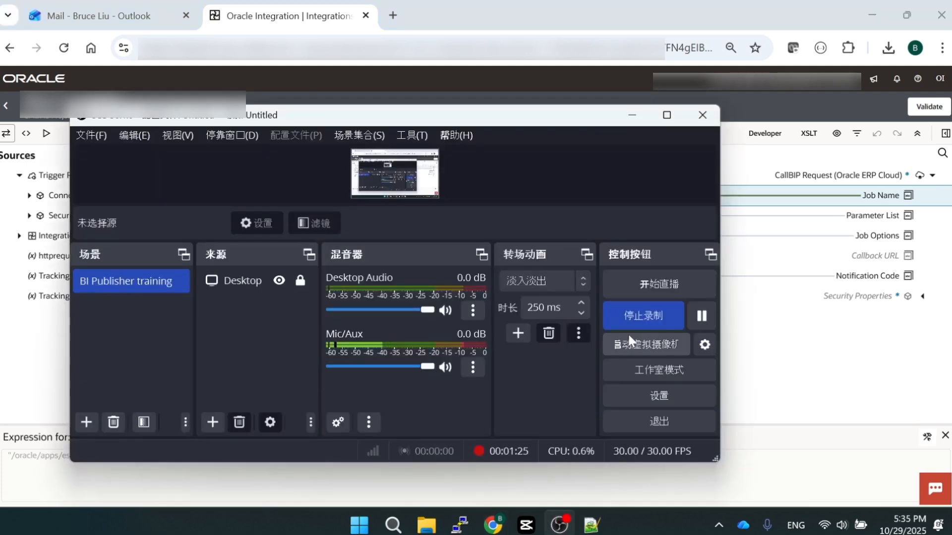
{"action": "left_click", "coordinate": [701, 316]}
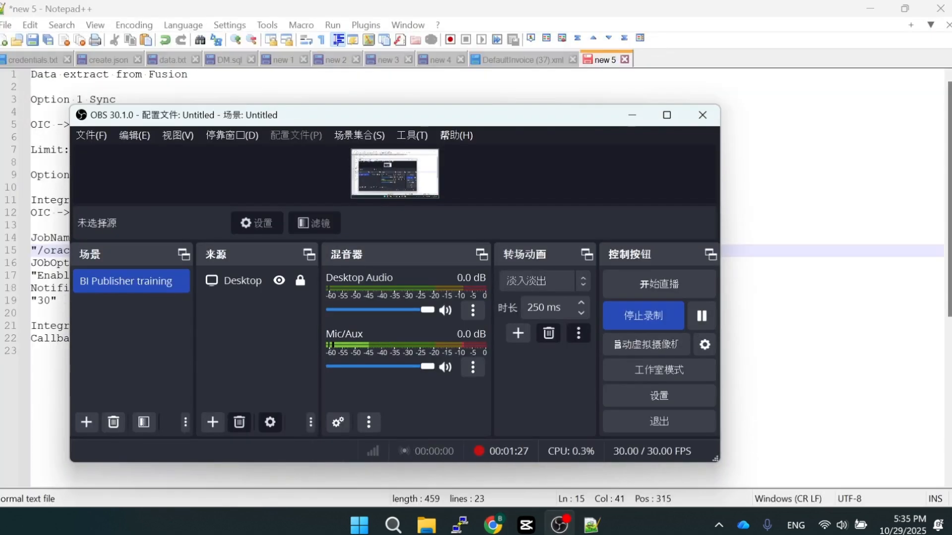
{"action": "left_click", "coordinate": [763, 326]}
Review the JobName path, the JobOptions value "EnableEvent=Y" and the NotificationCode entry in the Notepad++ notes
{"action": "left_click_drag", "start_coordinate": [349, 251], "coordinate": [31, 251]}
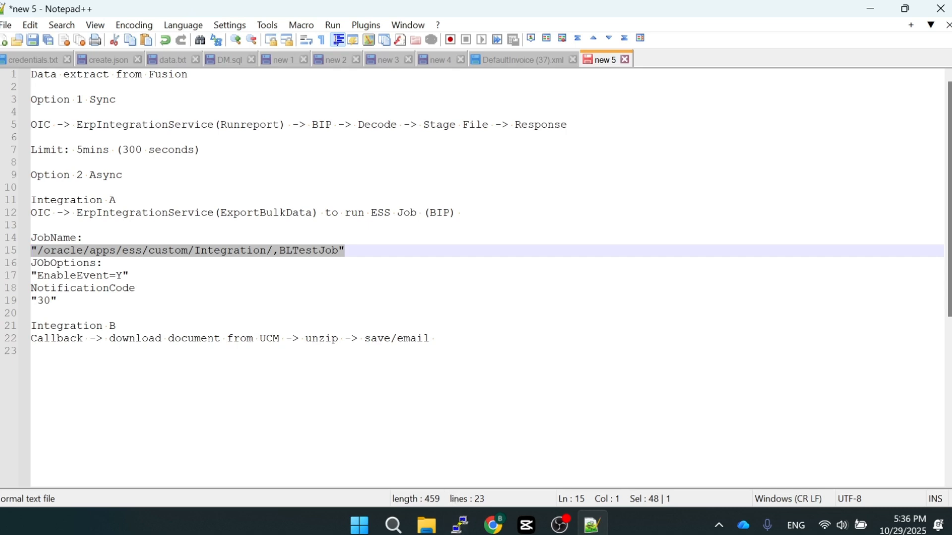
{"action": "double_click", "coordinate": [57, 263]}
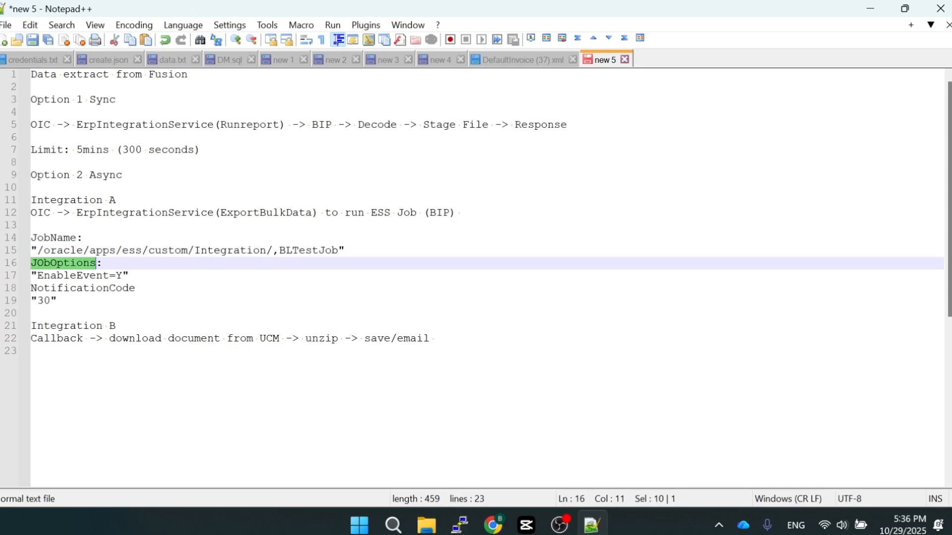
{"action": "double_click", "coordinate": [72, 276]}
{"action": "left_click", "coordinate": [130, 275]}
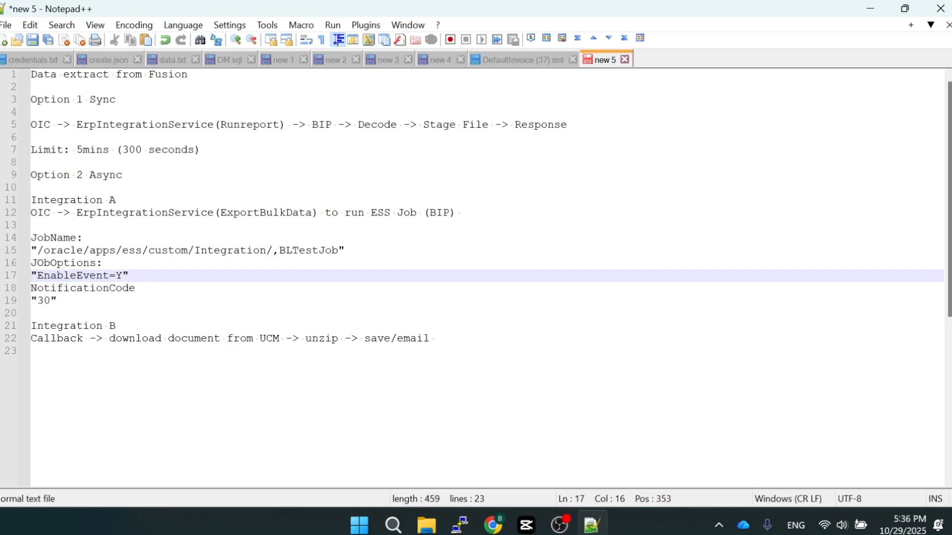
{"action": "left_click_drag", "start_coordinate": [36, 276], "coordinate": [116, 276]}
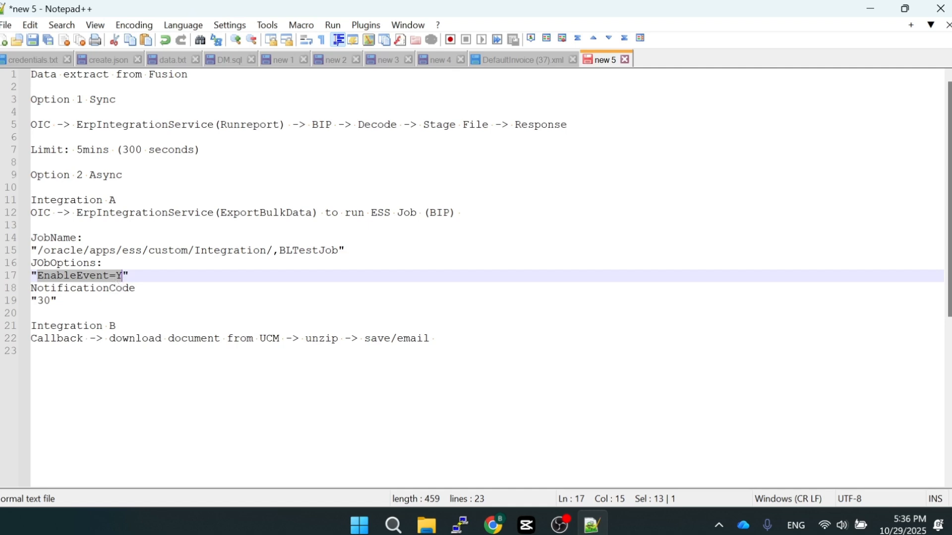
{"action": "double_click", "coordinate": [80, 291]}
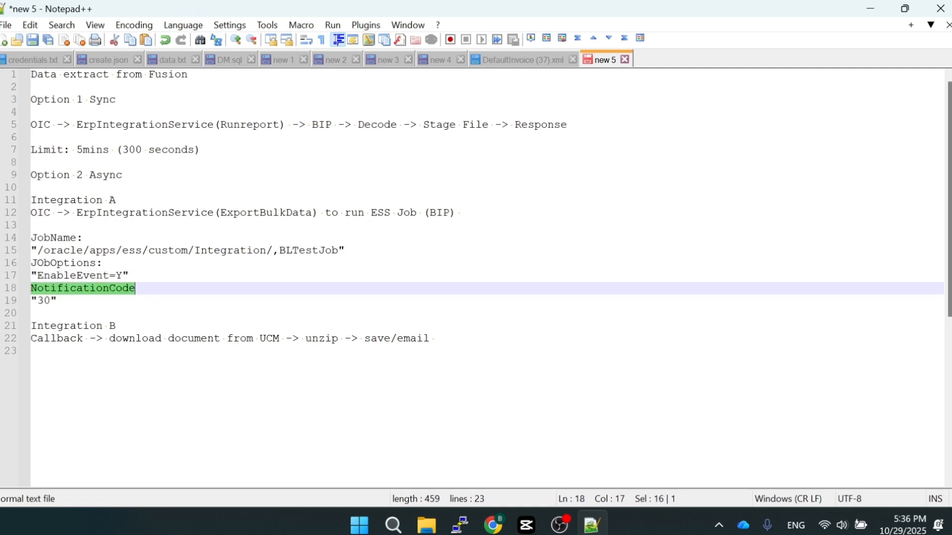
View the Notification Code expression in the Oracle Integration map and compare it with the NotificationCode value in the Notepad++ notes
{"action": "left_click", "coordinate": [492, 525]}
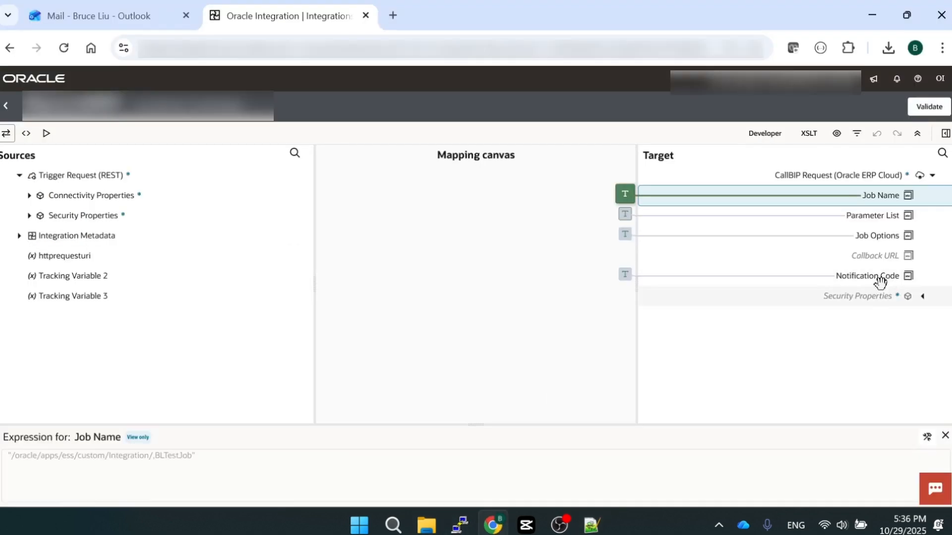
{"action": "left_click", "coordinate": [872, 276]}
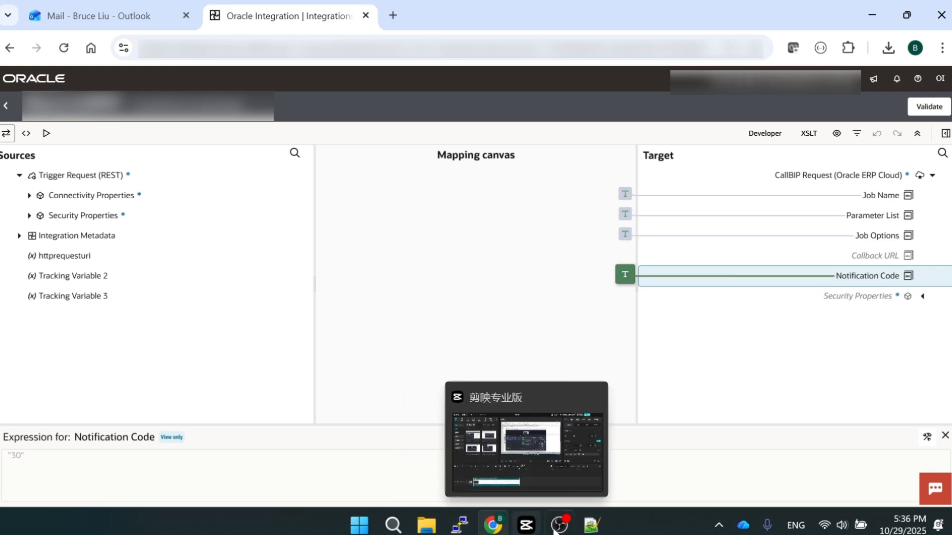
{"action": "left_click", "coordinate": [591, 525]}
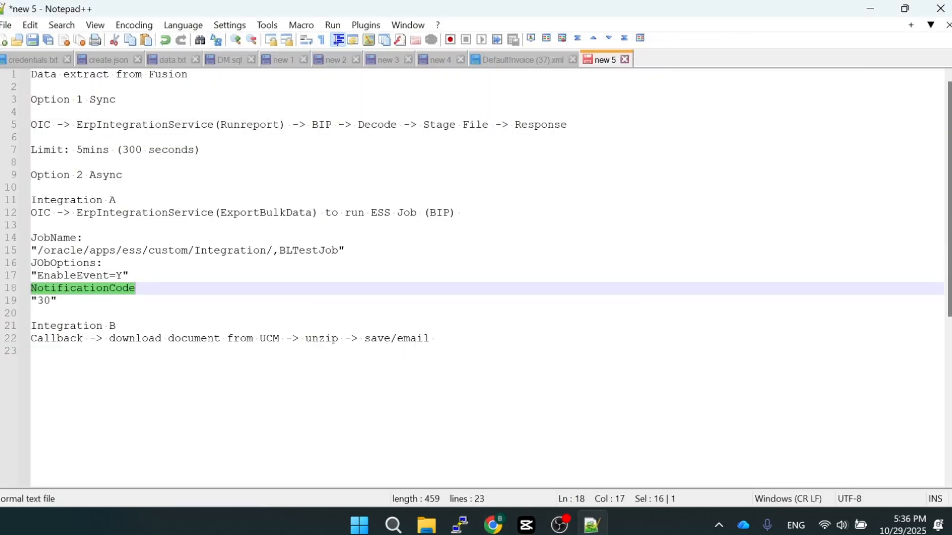
{"action": "key", "text": "Down"}
{"action": "key", "text": "shift+Left"}
{"action": "key", "text": "shift+Left"}
{"action": "key", "text": "shift+Left"}
{"action": "key", "text": "shift+Left"}
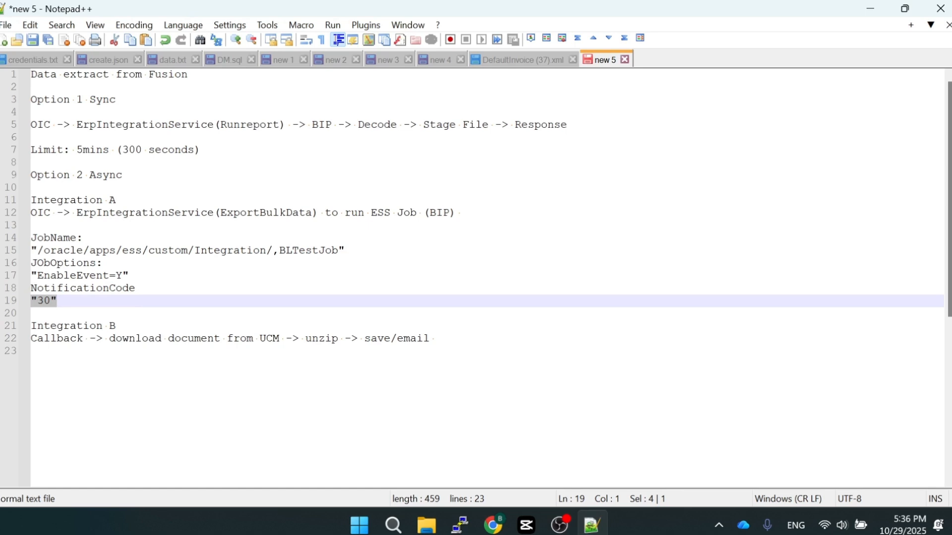
{"action": "key", "text": "Right"}
{"action": "double_click", "coordinate": [45, 303]}
{"action": "left_click", "coordinate": [57, 301]}
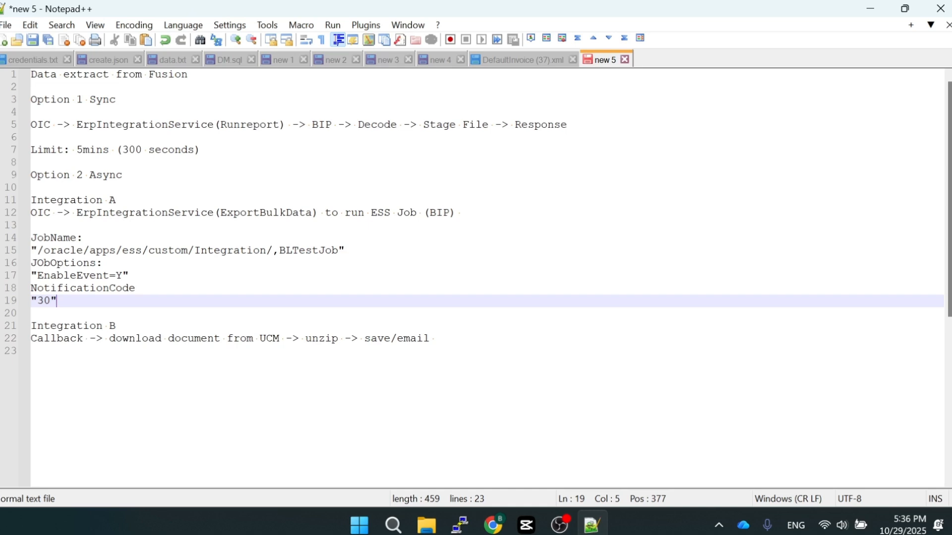
Switch back to Oracle Integration and leave the CallBIP map for the integration canvas
{"action": "left_click", "coordinate": [494, 524]}
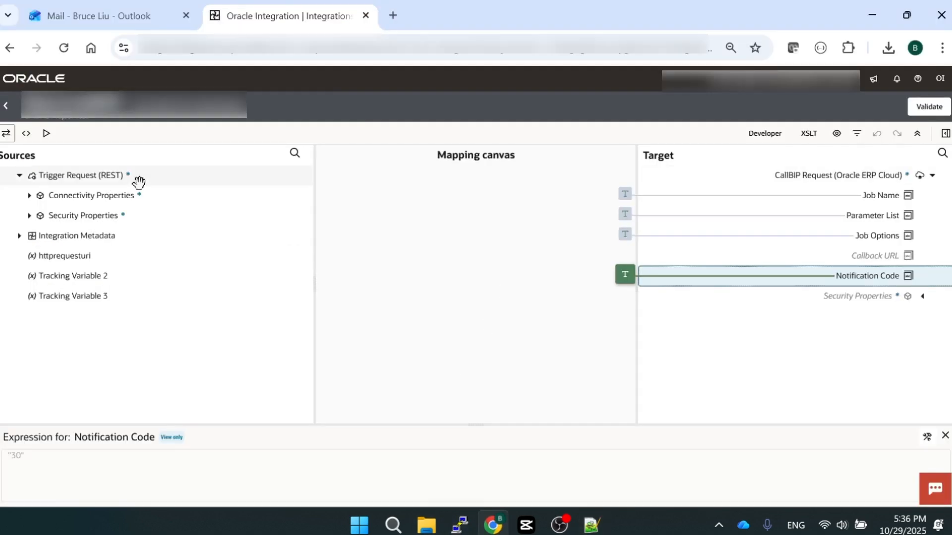
{"action": "left_click", "coordinate": [6, 105]}
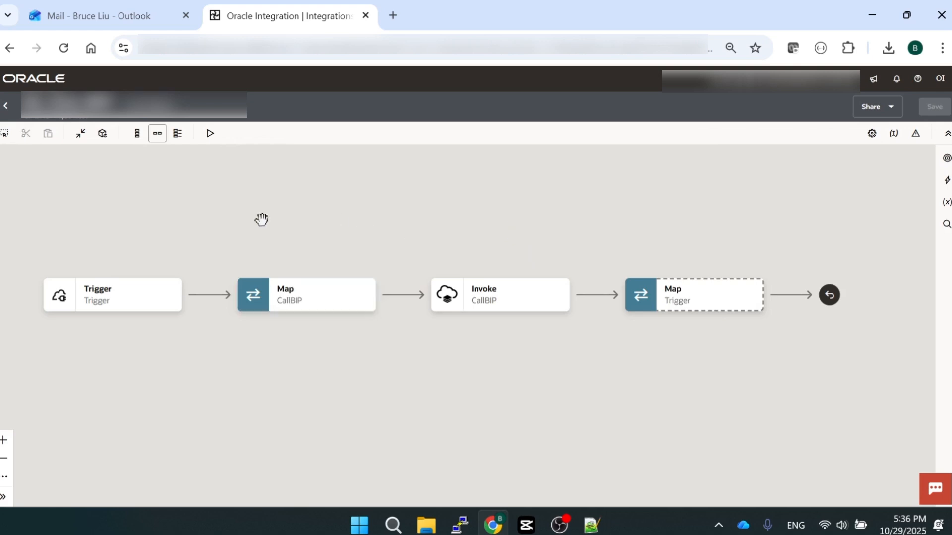
{"action": "left_click", "coordinate": [560, 525]}
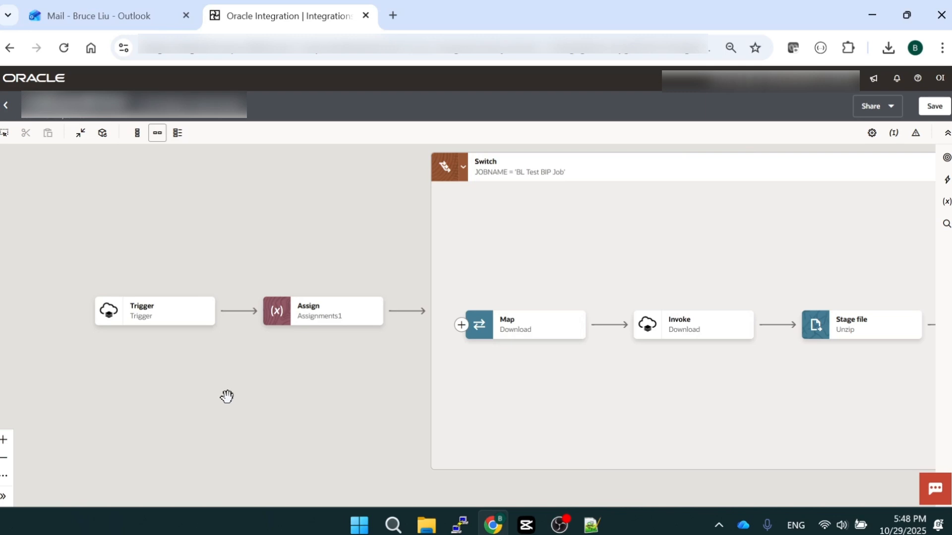
Open the callback integration's Trigger for editing and advance to its request settings
{"action": "scroll", "coordinate": [224, 396], "scroll_direction": "up", "scroll_amount": 2}
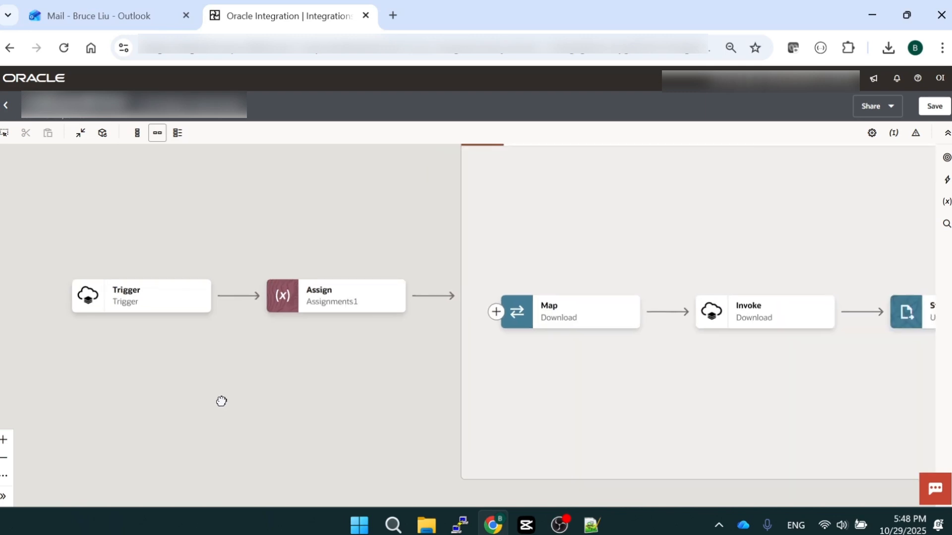
{"action": "scroll", "coordinate": [215, 382], "scroll_direction": "down", "scroll_amount": 1}
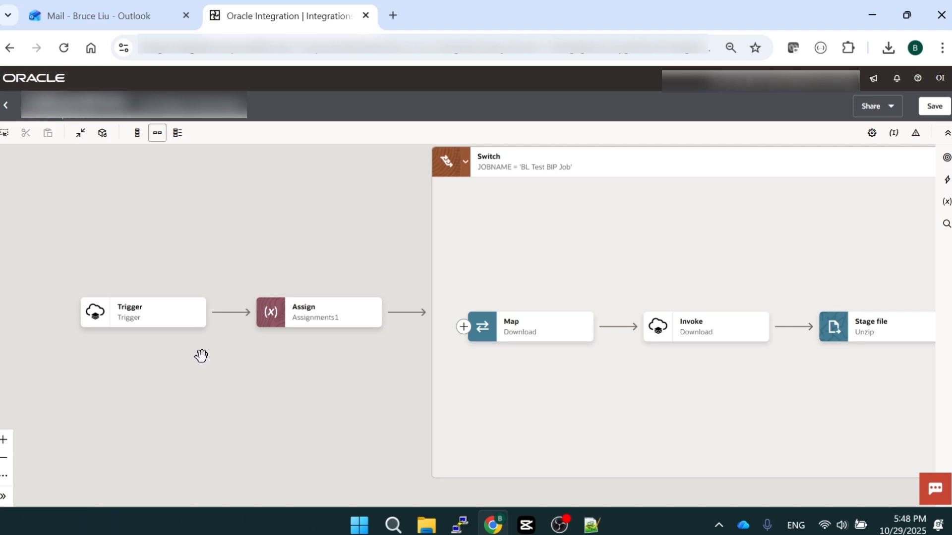
{"action": "left_click_drag", "start_coordinate": [199, 355], "coordinate": [185, 357]}
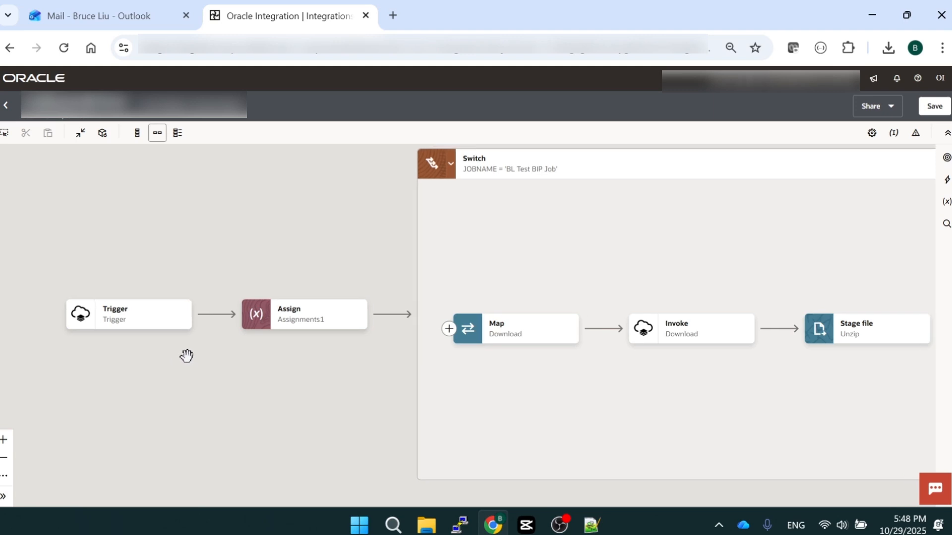
{"action": "left_click", "coordinate": [182, 321]}
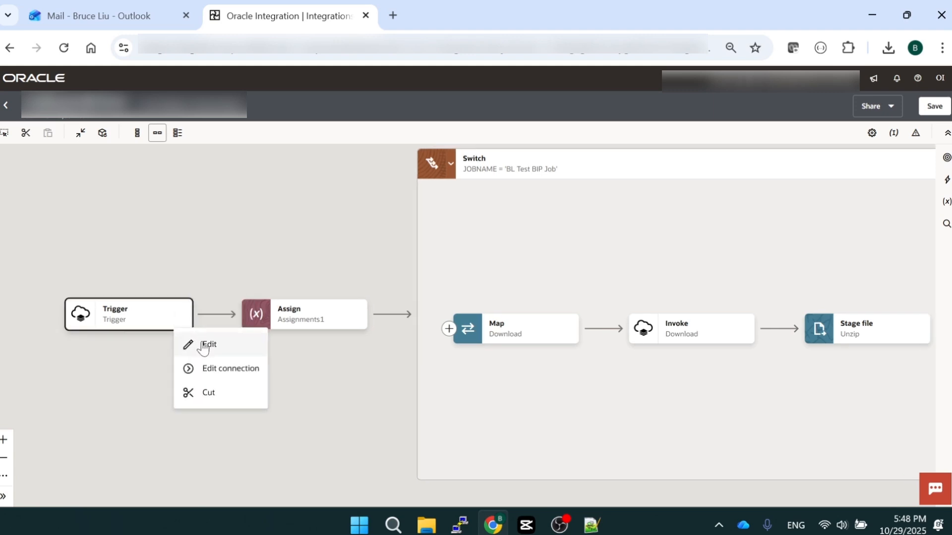
{"action": "left_click", "coordinate": [203, 345]}
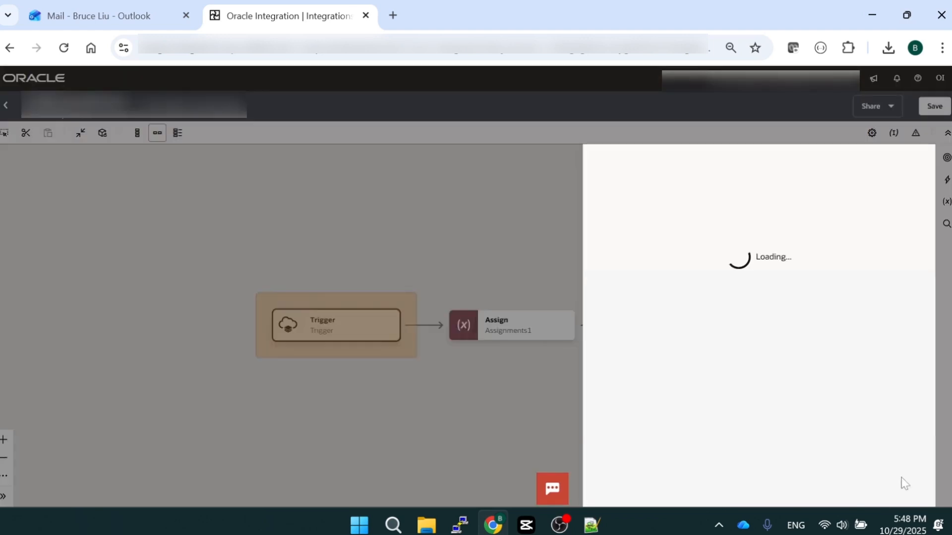
{"action": "left_click", "coordinate": [909, 490]}
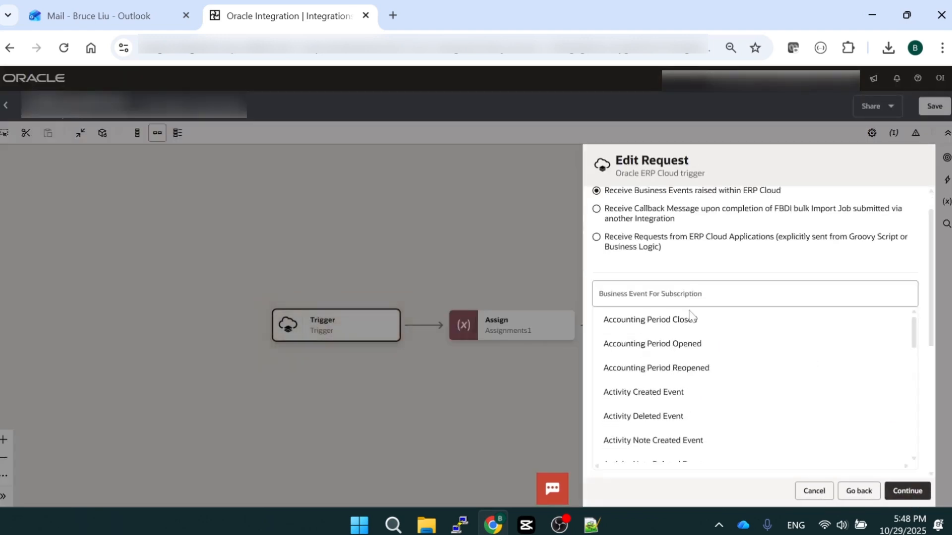
Look through the trigger's purpose options and business event list for the ERP Integration Outbound event, and close the settings without changes
{"action": "scroll", "coordinate": [689, 313], "scroll_direction": "down", "scroll_amount": 1}
{"action": "scroll", "coordinate": [744, 329], "scroll_direction": "up", "scroll_amount": 2}
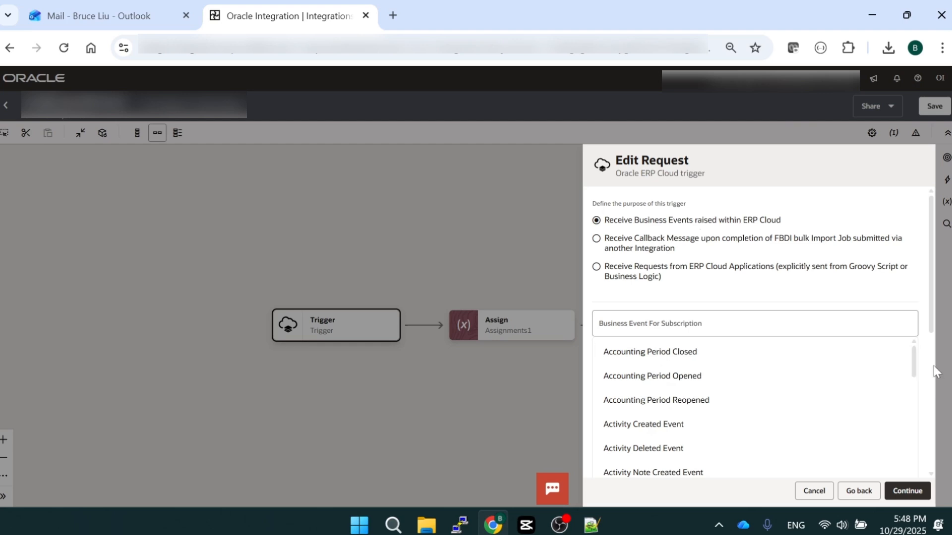
{"action": "scroll", "coordinate": [850, 366], "scroll_direction": "down", "scroll_amount": 2}
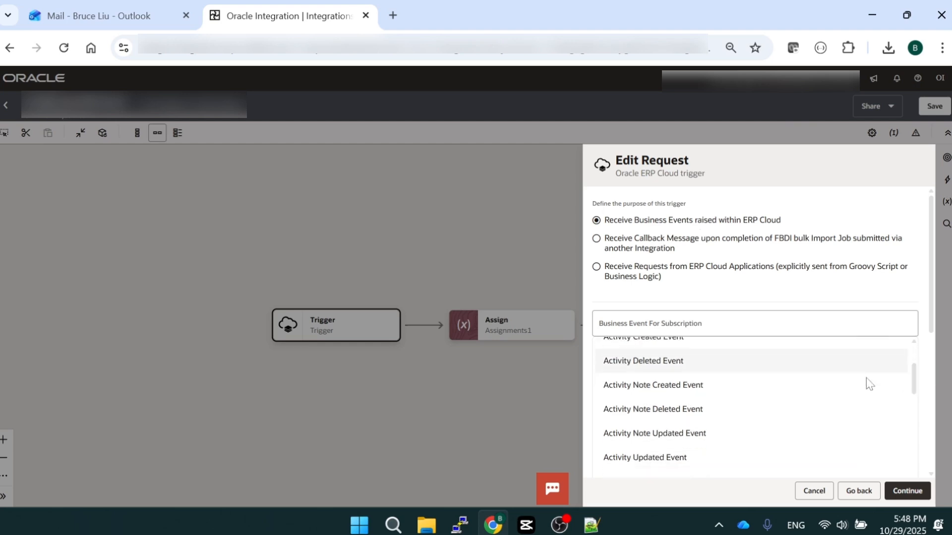
{"action": "scroll", "coordinate": [760, 394], "scroll_direction": "down", "scroll_amount": 5}
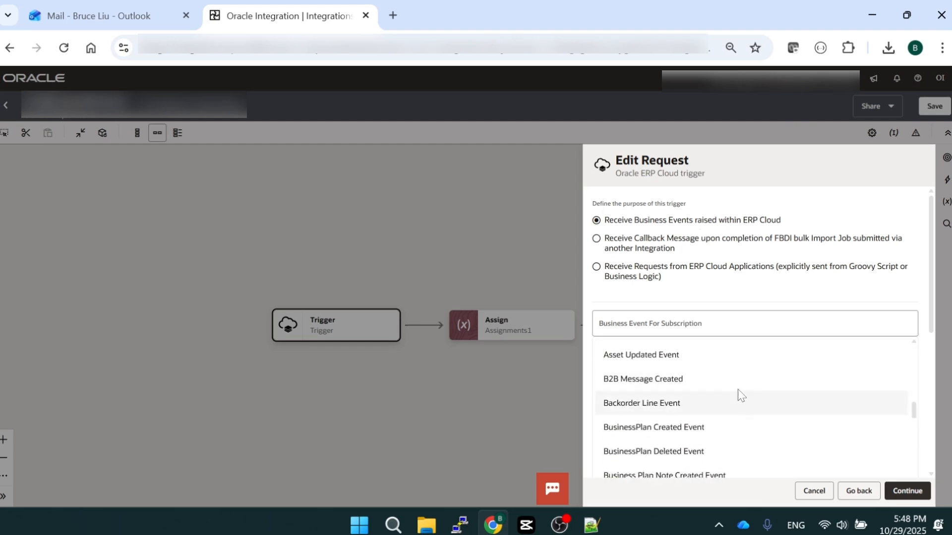
{"action": "scroll", "coordinate": [739, 394], "scroll_direction": "down", "scroll_amount": 3}
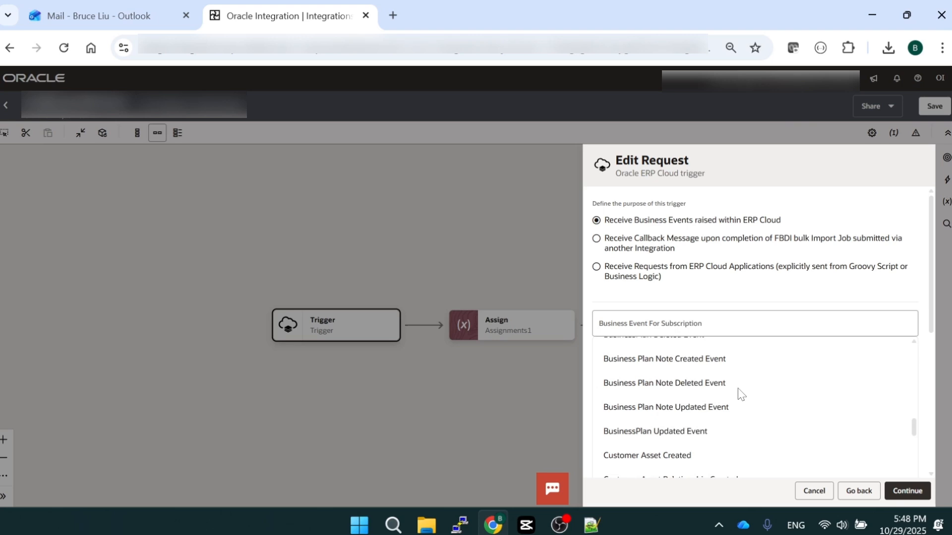
{"action": "left_click", "coordinate": [931, 367]}
{"action": "left_click_drag", "start_coordinate": [930, 366], "coordinate": [941, 290]}
{"action": "scroll", "coordinate": [701, 302], "scroll_direction": "down", "scroll_amount": 12}
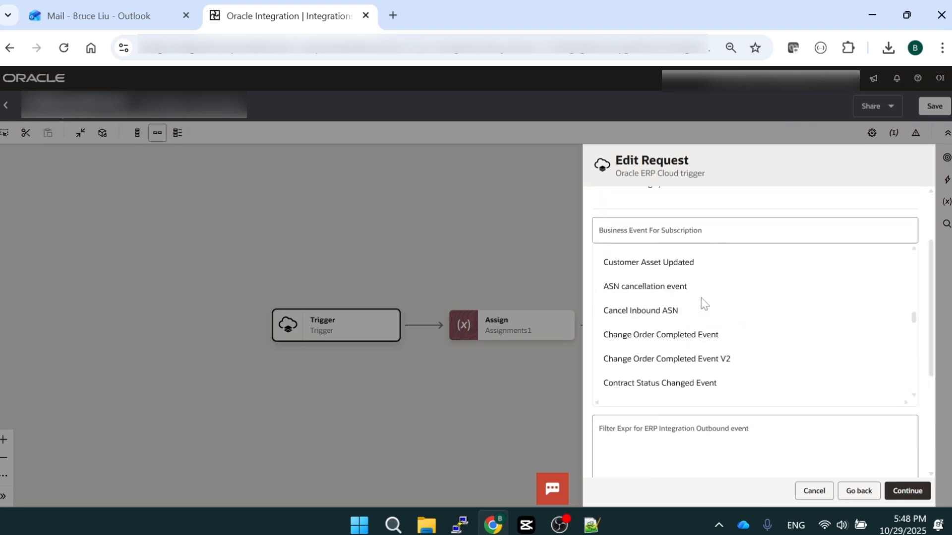
{"action": "scroll", "coordinate": [680, 316], "scroll_direction": "down", "scroll_amount": 6}
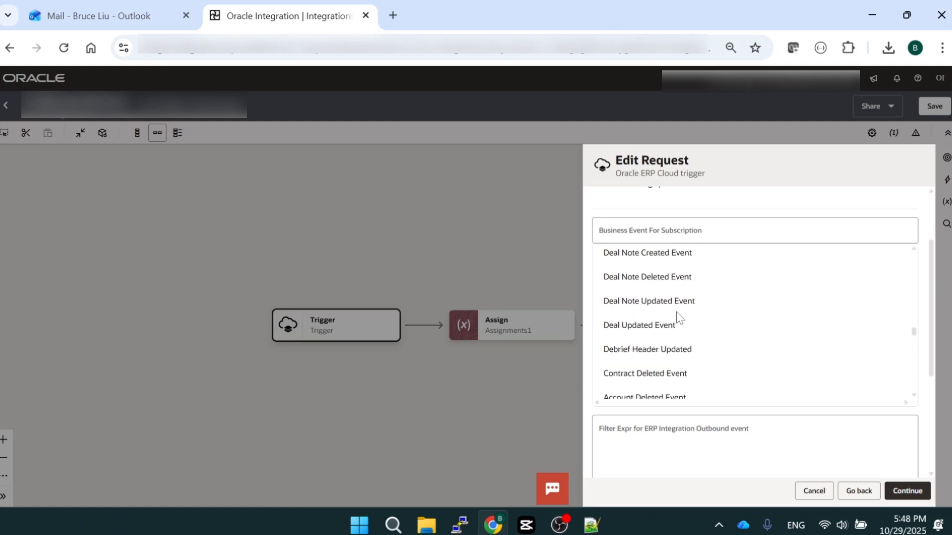
{"action": "scroll", "coordinate": [641, 323], "scroll_direction": "up", "scroll_amount": 2}
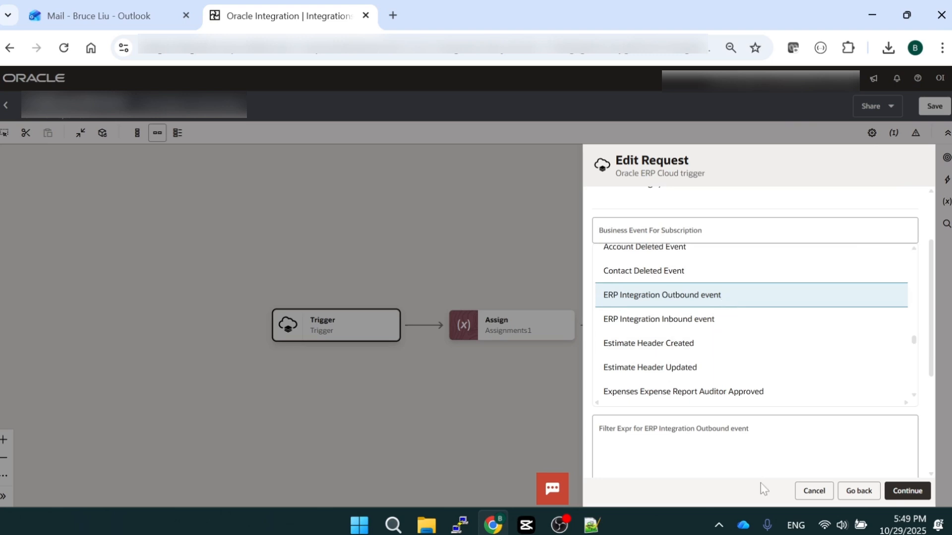
{"action": "left_click", "coordinate": [813, 491]}
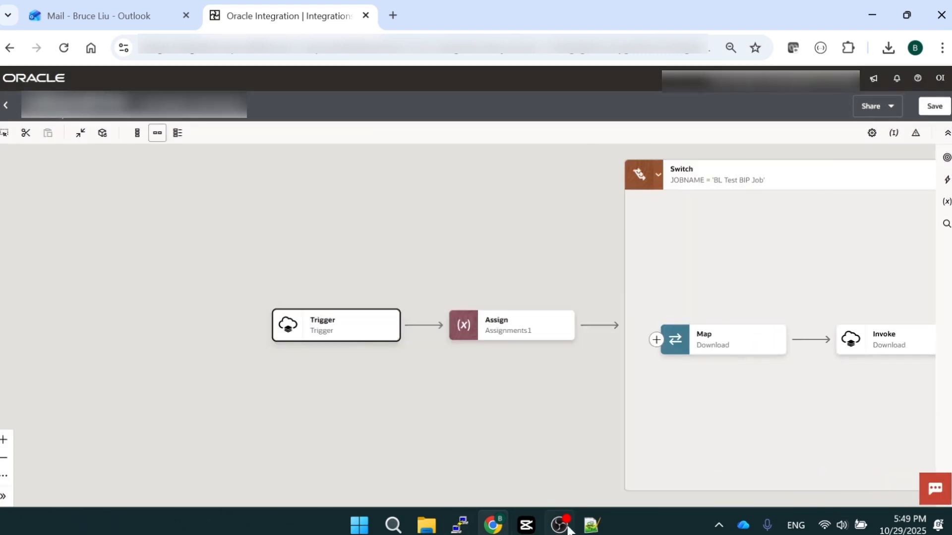
Switch to the Notepad++ notes and highlight the "ERP Integration Outbound Event" trigger in the Integration B flow
{"action": "left_click", "coordinate": [592, 525]}
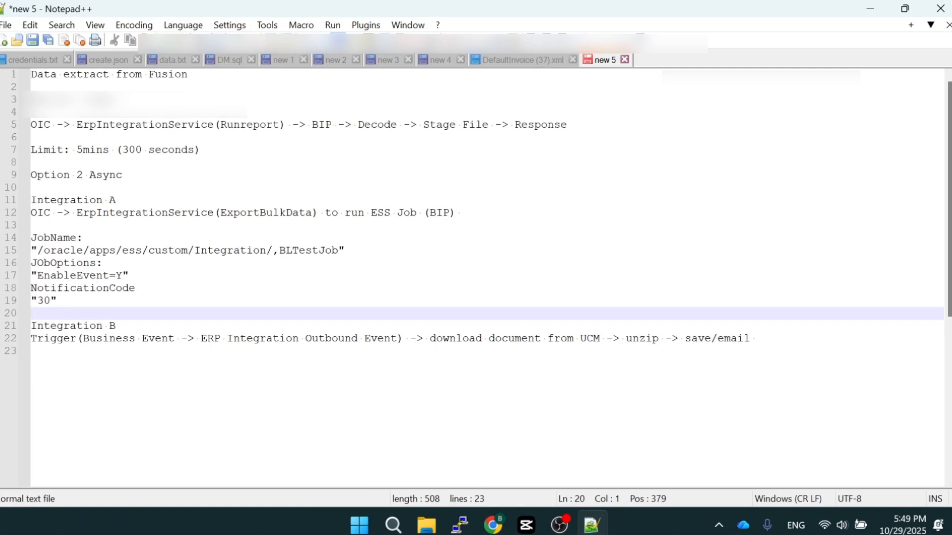
{"action": "left_click_drag", "start_coordinate": [403, 339], "coordinate": [31, 338]}
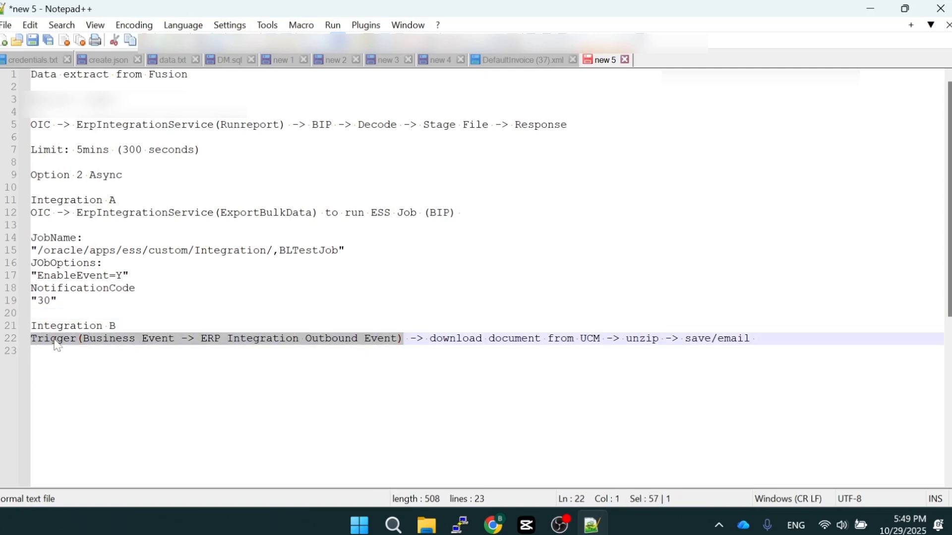
{"action": "left_click", "coordinate": [32, 352]}
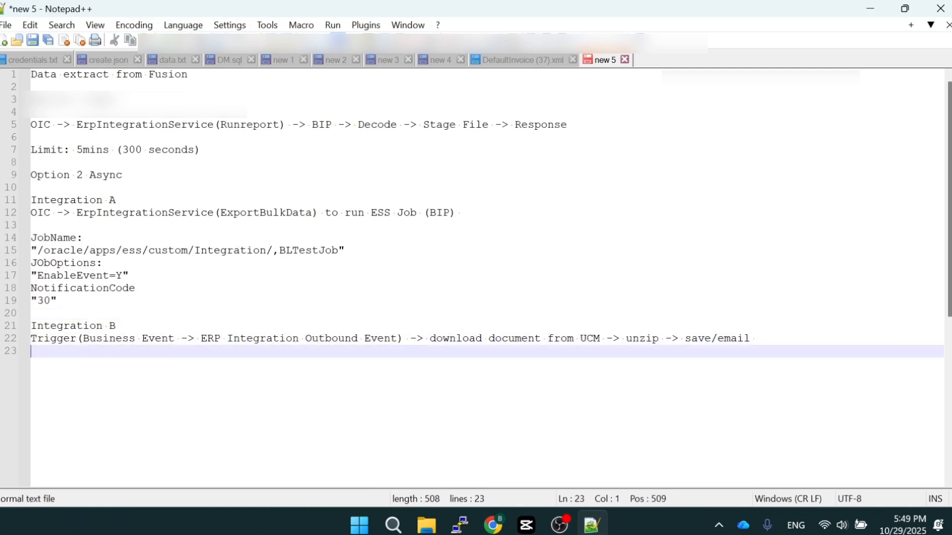
{"action": "left_click_drag", "start_coordinate": [201, 339], "coordinate": [398, 339]}
Back in Oracle Integration, review the v_doc_id assignment in Assignments1 and the JOBS fields of ErpExportBulkDataEvent, and close the Assign configuration
{"action": "mouse_move", "coordinate": [493, 524]}
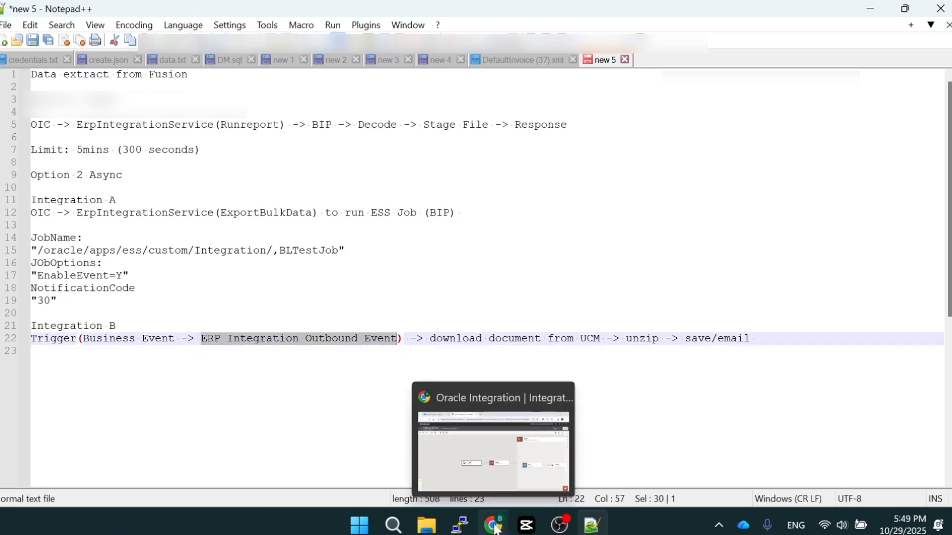
{"action": "left_click", "coordinate": [493, 466]}
{"action": "left_click_drag", "start_coordinate": [483, 236], "coordinate": [287, 232]}
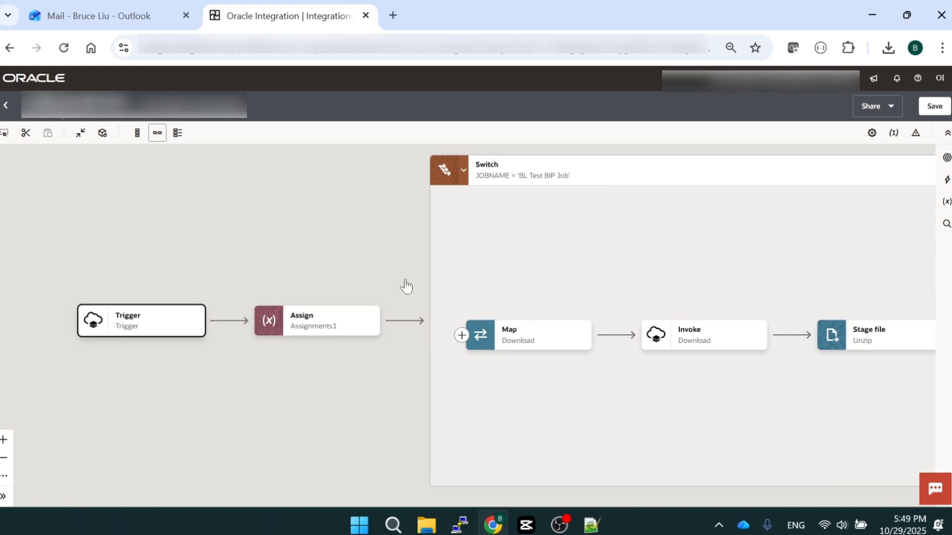
{"action": "left_click", "coordinate": [367, 331]}
{"action": "left_click", "coordinate": [393, 349]}
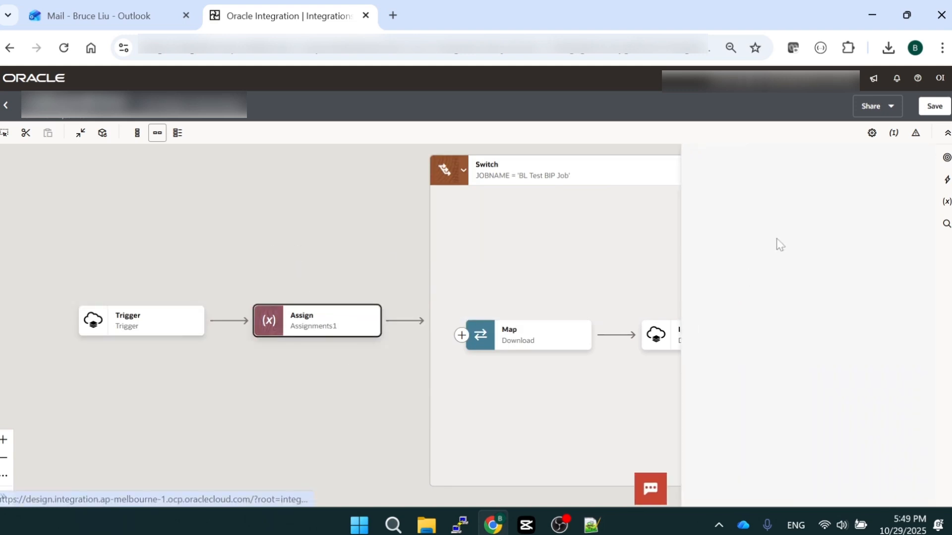
{"action": "left_click", "coordinate": [852, 251]}
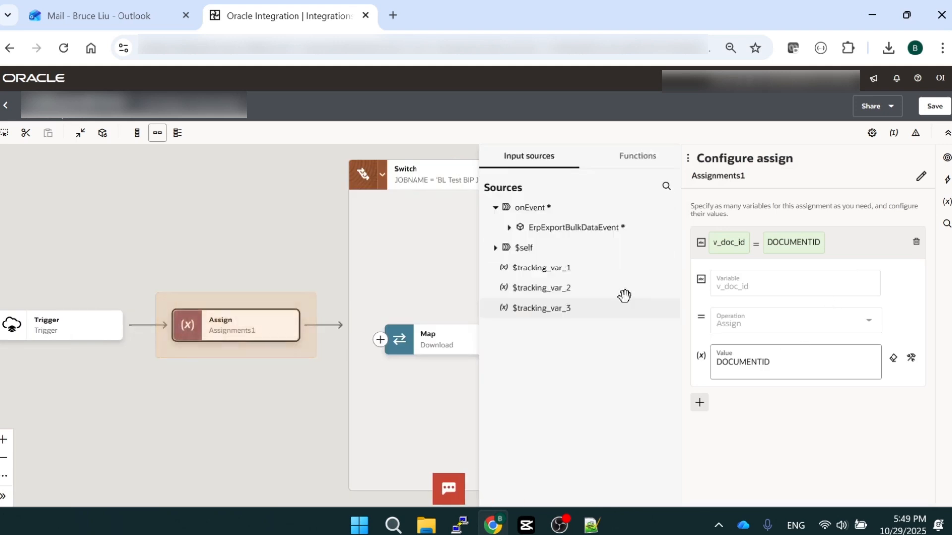
{"action": "left_click", "coordinate": [523, 288]}
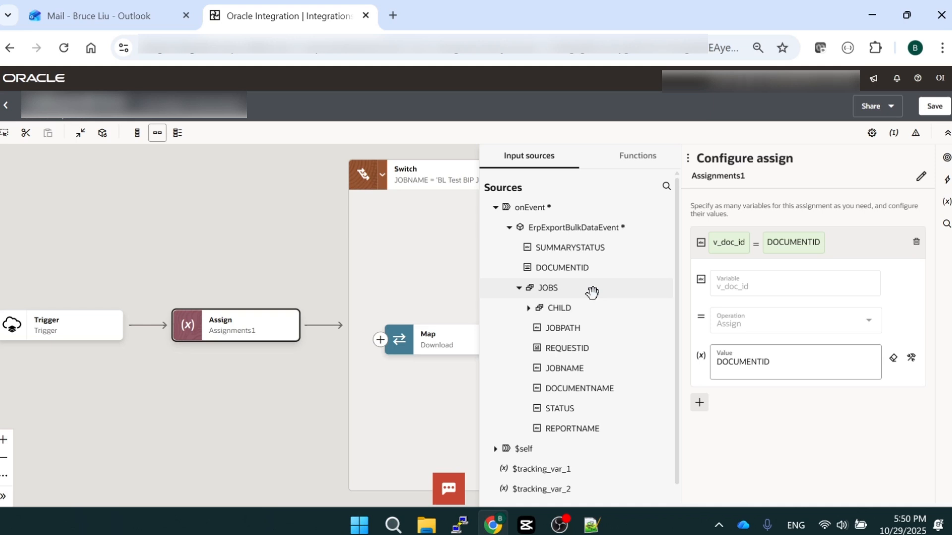
{"action": "left_click", "coordinate": [251, 255]}
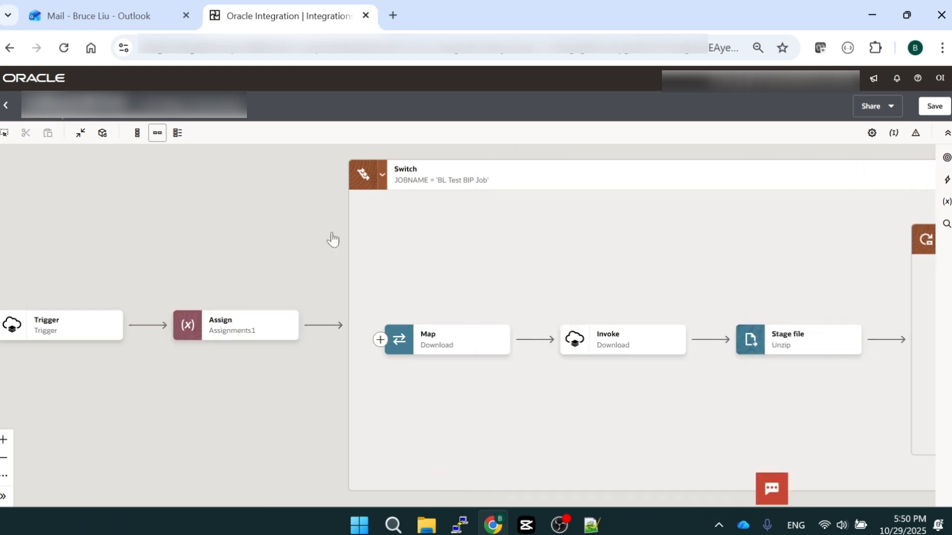
Examine the Switch condition on JOBNAME and the sequence of actions inside its 'BL Test BIP Job' branch
{"action": "left_click_drag", "start_coordinate": [446, 238], "coordinate": [335, 242]}
{"action": "scroll", "coordinate": [347, 233], "scroll_direction": "up", "scroll_amount": 1}
{"action": "scroll", "coordinate": [303, 207], "scroll_direction": "up", "scroll_amount": 2}
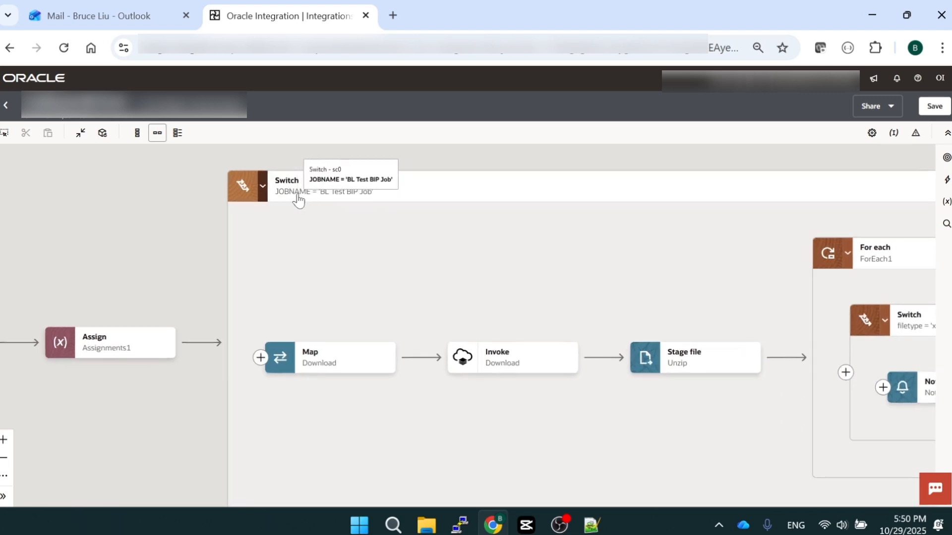
{"action": "scroll", "coordinate": [384, 251], "scroll_direction": "down", "scroll_amount": 3}
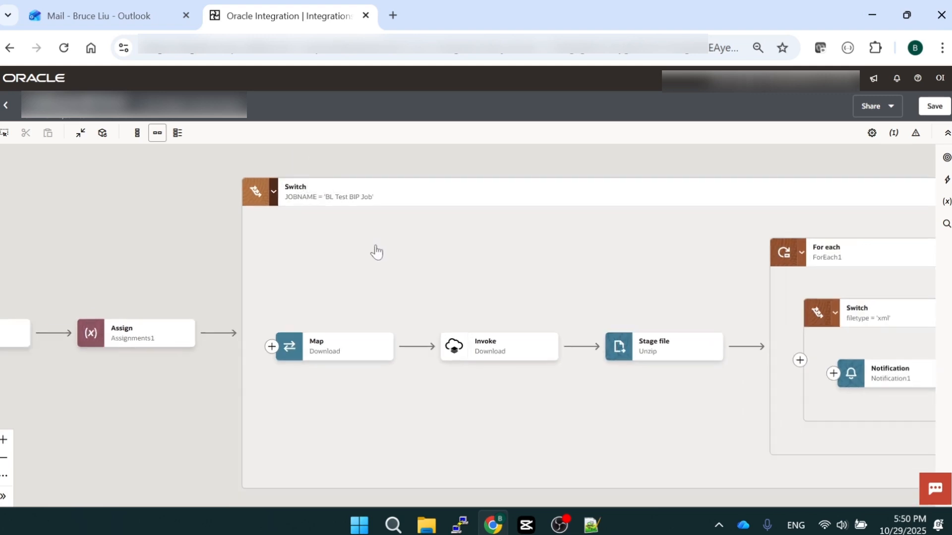
{"action": "left_click_drag", "start_coordinate": [306, 219], "coordinate": [298, 223]}
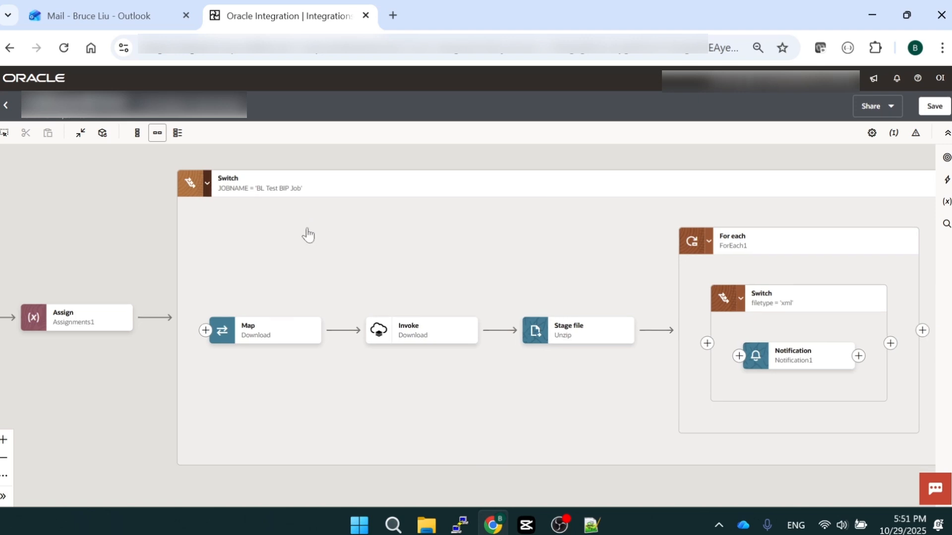
{"action": "left_click_drag", "start_coordinate": [316, 235], "coordinate": [292, 236]}
{"action": "scroll", "coordinate": [293, 236], "scroll_direction": "down", "scroll_amount": 3}
{"action": "scroll", "coordinate": [347, 242], "scroll_direction": "up", "scroll_amount": 3}
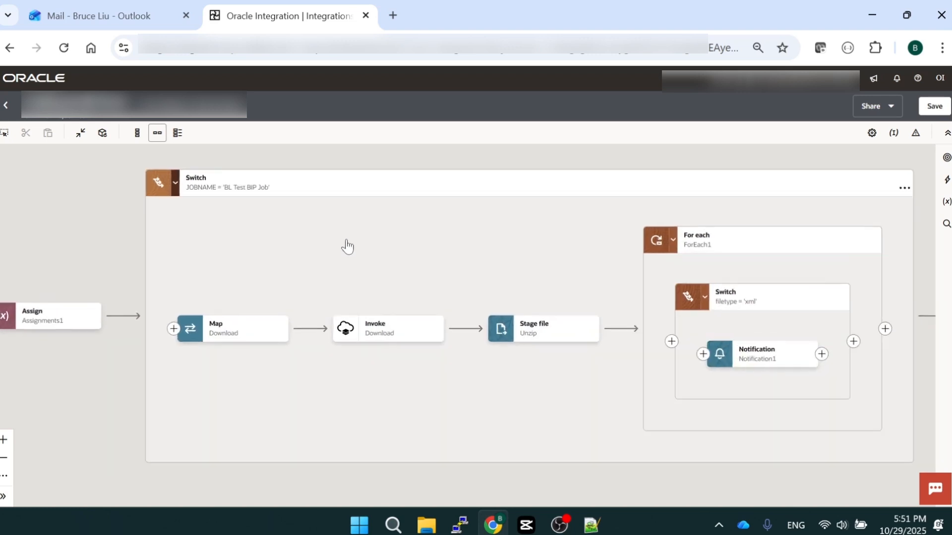
Review the service and operation configured in the Download invoke, and close its settings without changes
{"action": "left_click", "coordinate": [436, 338]}
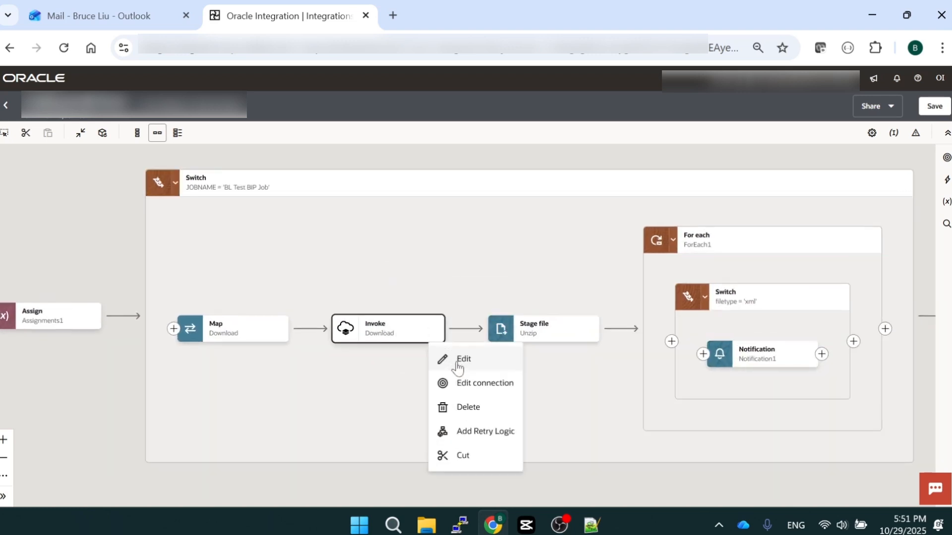
{"action": "left_click", "coordinate": [457, 364]}
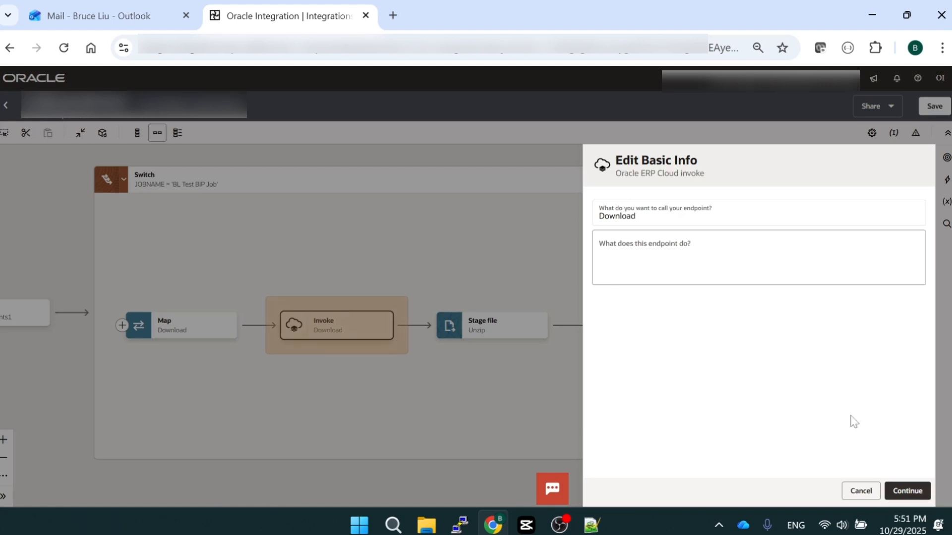
{"action": "left_click", "coordinate": [912, 491]}
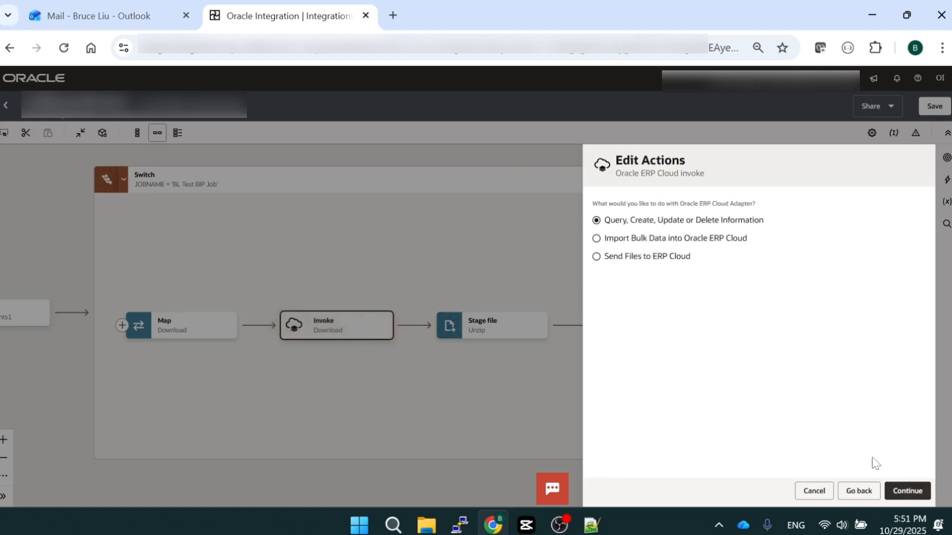
{"action": "left_click", "coordinate": [913, 490]}
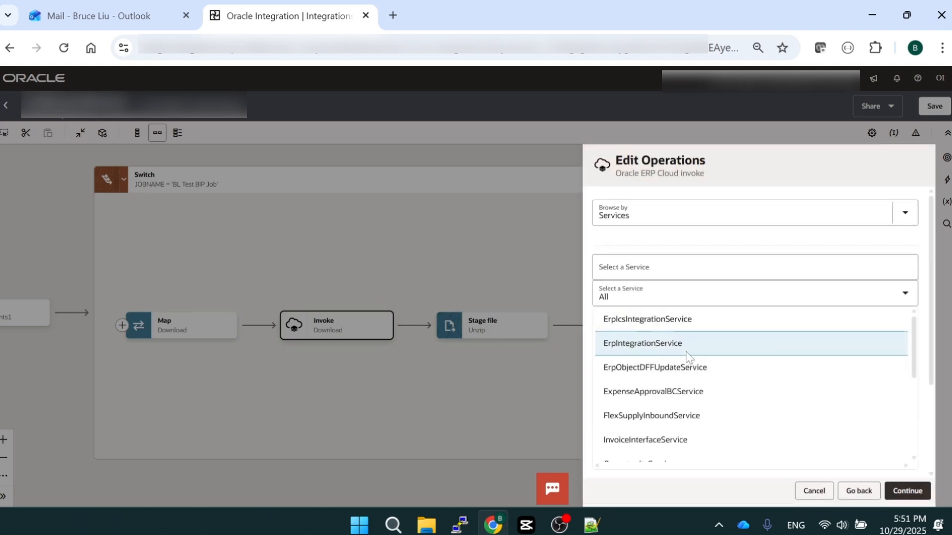
{"action": "scroll", "coordinate": [930, 401], "scroll_direction": "down", "scroll_amount": 3}
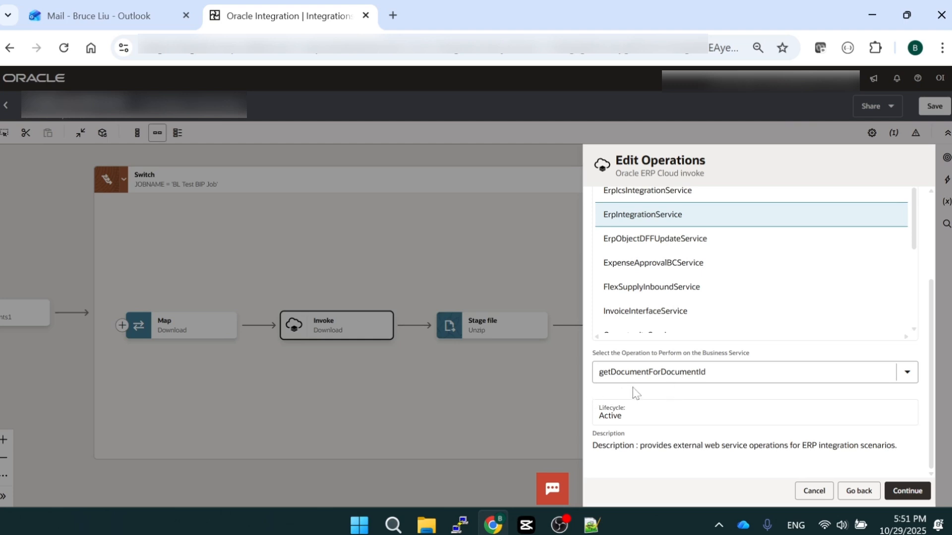
{"action": "left_click", "coordinate": [820, 492]}
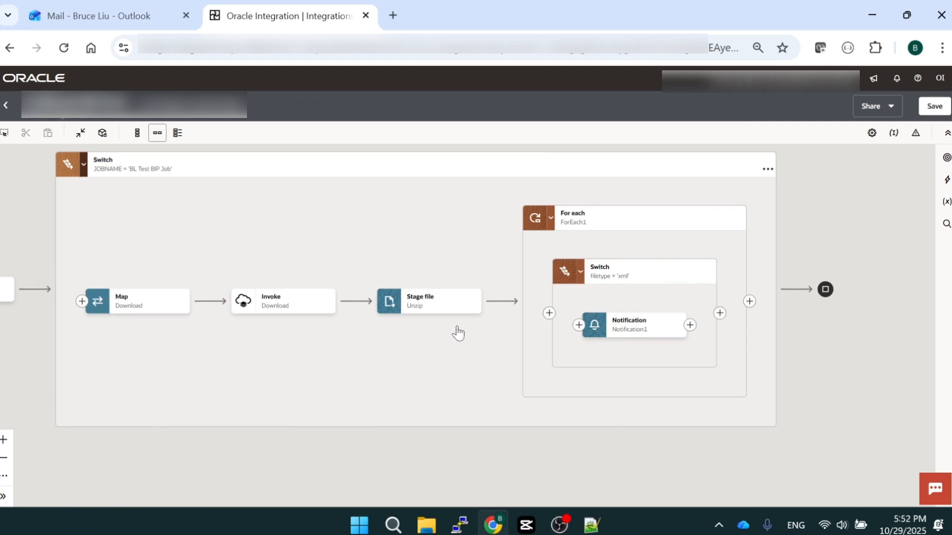
Open the Unzip stage file action for editing and advance to its operation settings
{"action": "left_click", "coordinate": [471, 307]}
{"action": "left_click", "coordinate": [493, 331]}
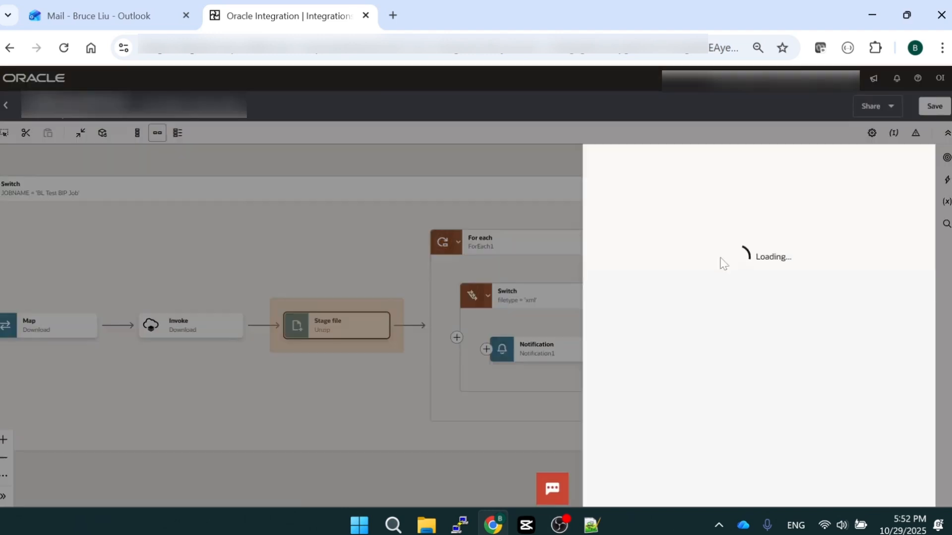
{"action": "left_click", "coordinate": [913, 491]}
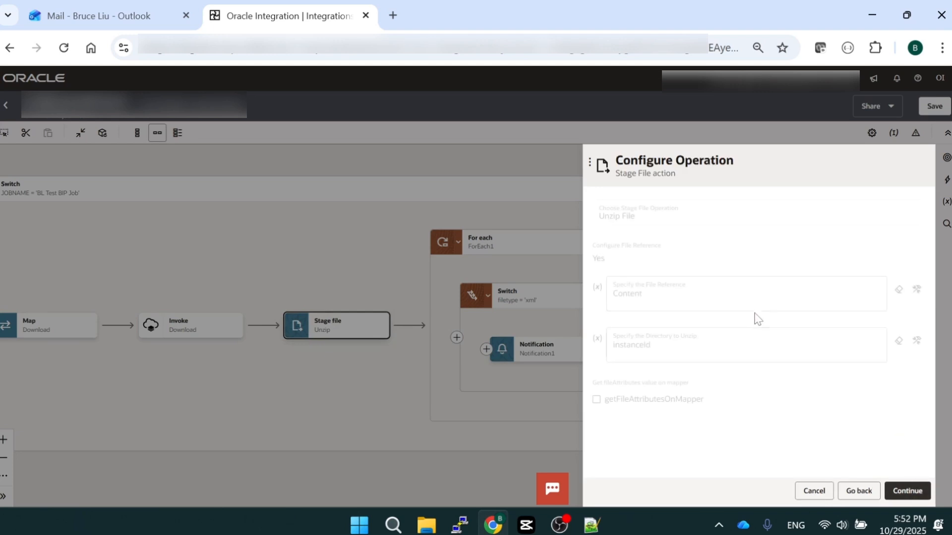
Show the Unzip action's file reference as a full expression and trace Content under $Download > getDocumentForDocumentIdResponse > result
{"action": "left_click", "coordinate": [916, 290]}
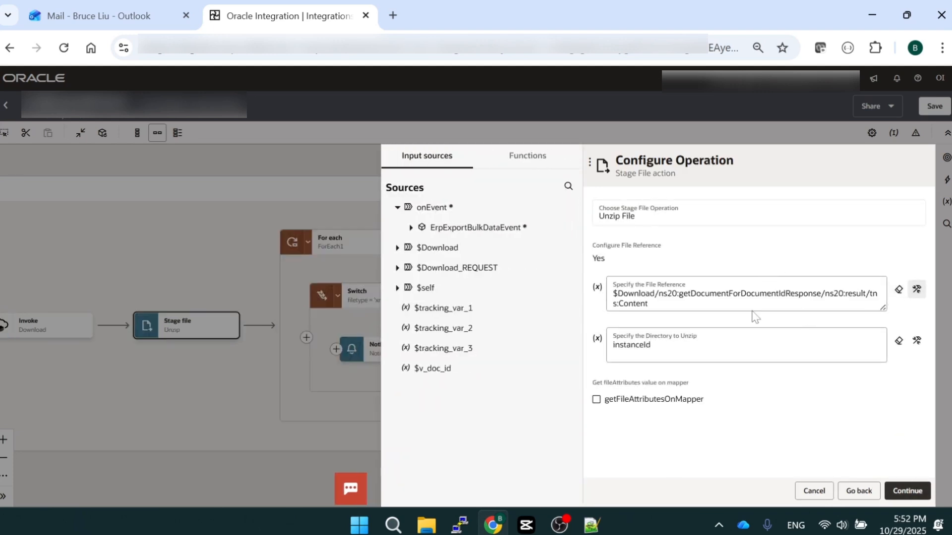
{"action": "left_click", "coordinate": [397, 248]}
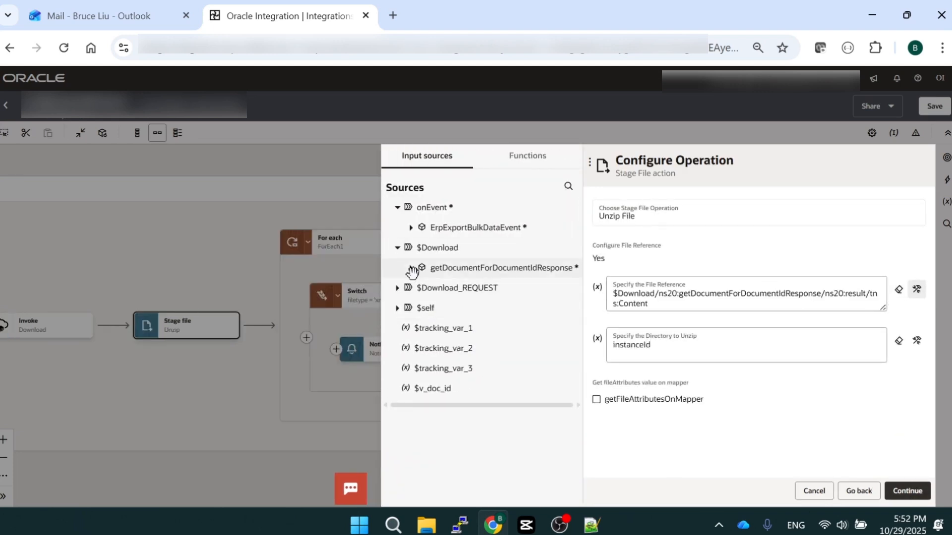
{"action": "left_click", "coordinate": [411, 268]}
{"action": "left_click", "coordinate": [420, 289]}
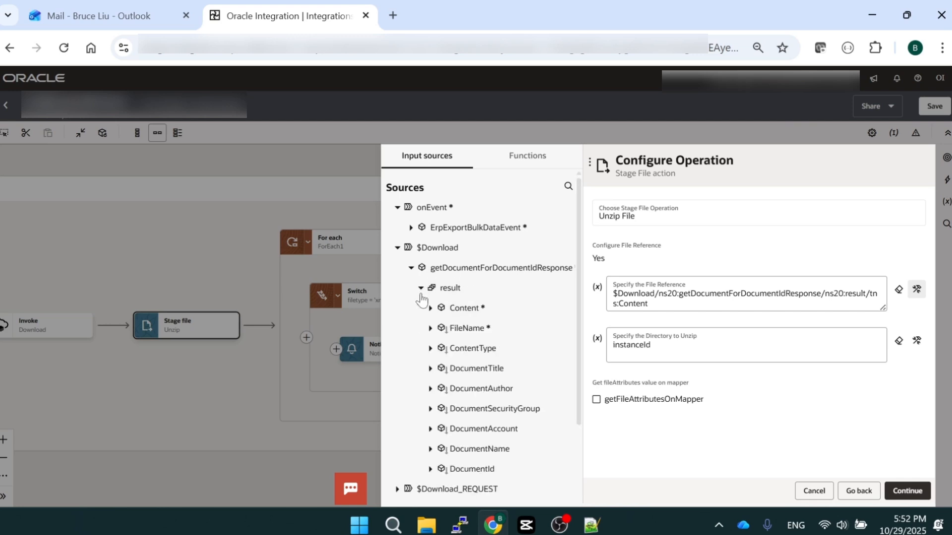
{"action": "scroll", "coordinate": [440, 333], "scroll_direction": "down", "scroll_amount": 3}
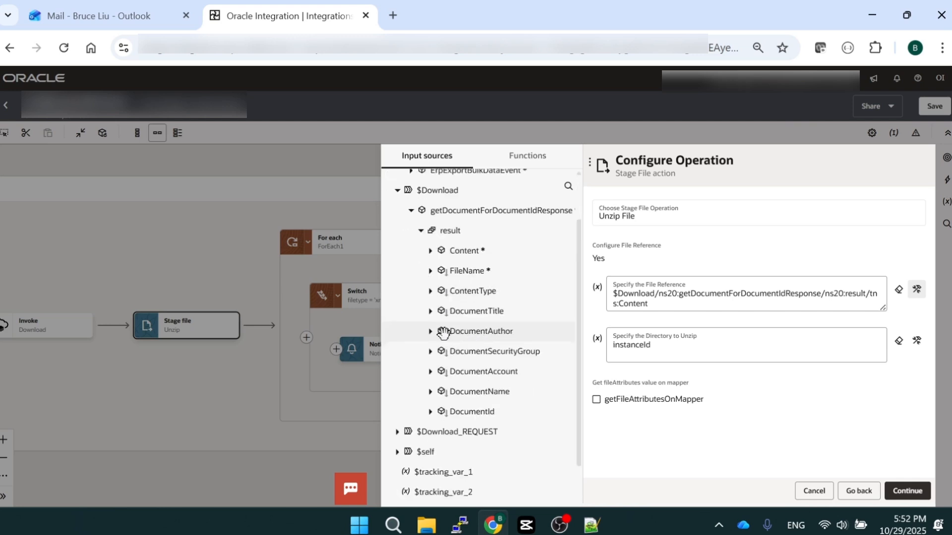
{"action": "scroll", "coordinate": [466, 288], "scroll_direction": "up", "scroll_amount": 3}
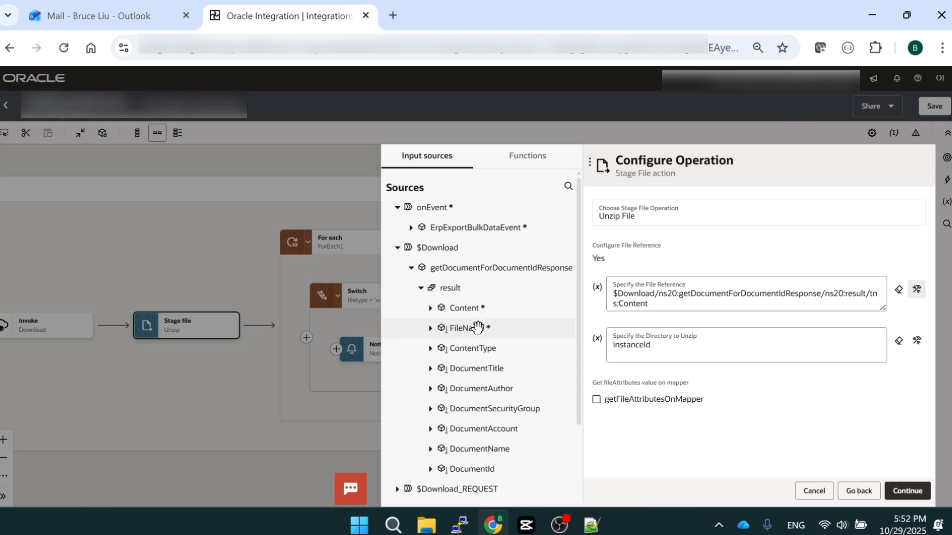
Trace the unzip directory's instanceId under $self > metadata > runtime, and close the stage file settings without changes
{"action": "scroll", "coordinate": [478, 327], "scroll_direction": "down", "scroll_amount": 3}
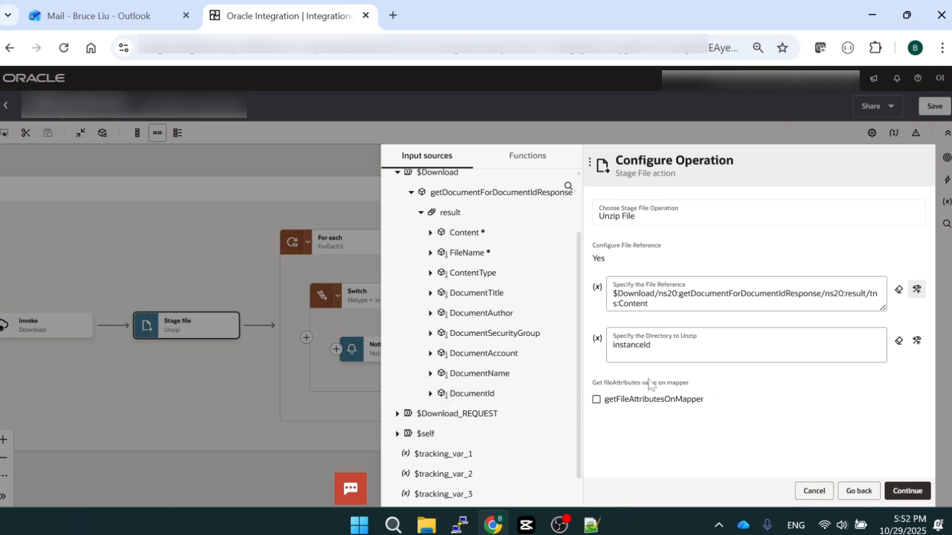
{"action": "scroll", "coordinate": [472, 410], "scroll_direction": "down", "scroll_amount": 1}
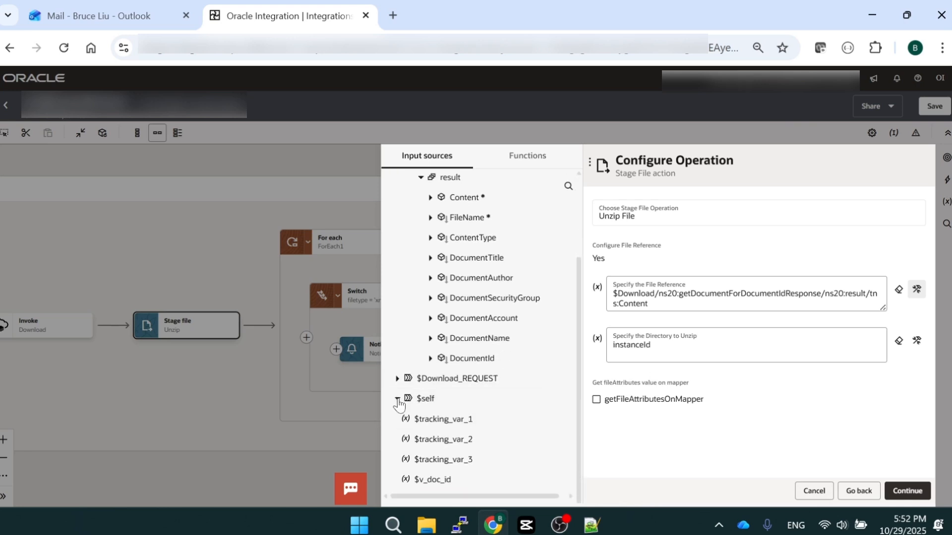
{"action": "left_click", "coordinate": [397, 399]}
{"action": "left_click", "coordinate": [411, 420]}
{"action": "left_click", "coordinate": [421, 459]}
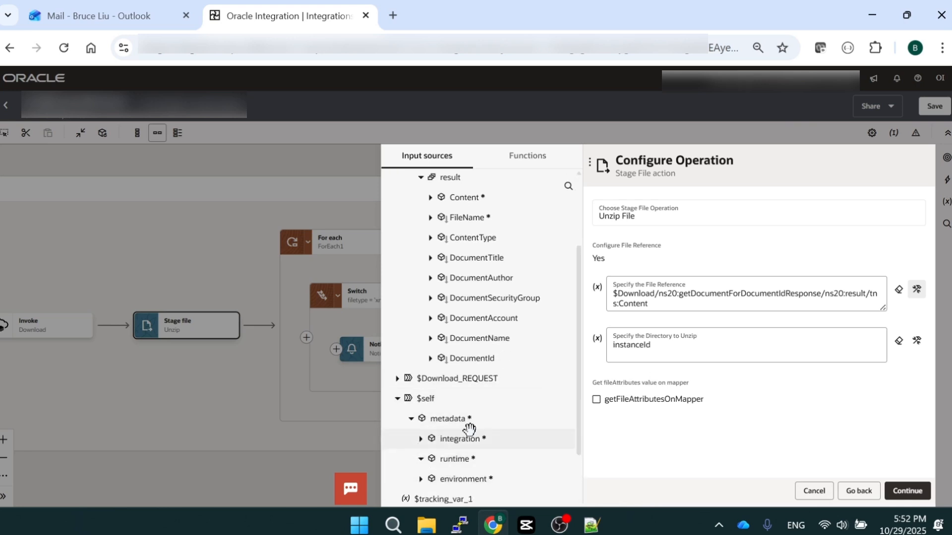
{"action": "scroll", "coordinate": [475, 424], "scroll_direction": "down", "scroll_amount": 2}
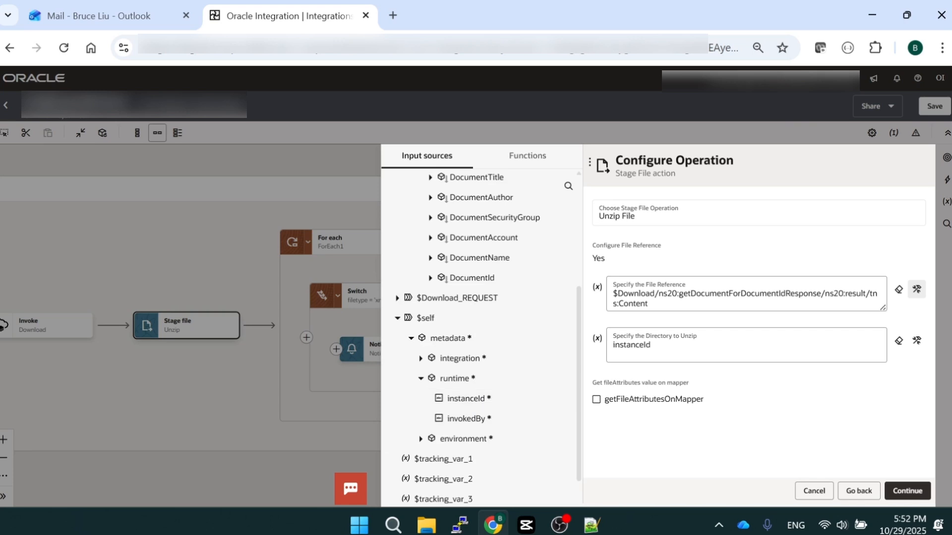
{"action": "left_click", "coordinate": [812, 490]}
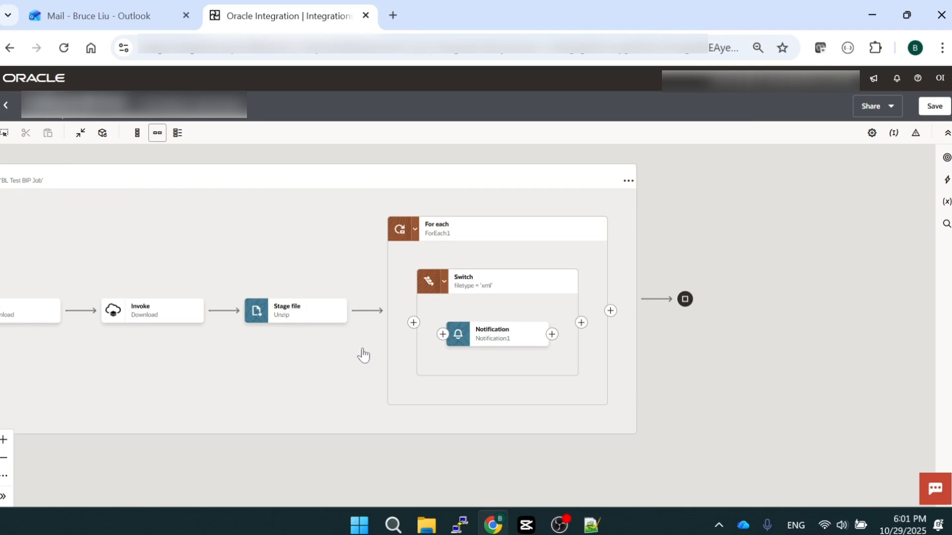
Open ForEach1 for editing and expand $Unzip > UnzipResponse > ListFilesResponse > FileList to the repeating ICSFile element
{"action": "scroll", "coordinate": [350, 357], "scroll_direction": "up", "scroll_amount": 3}
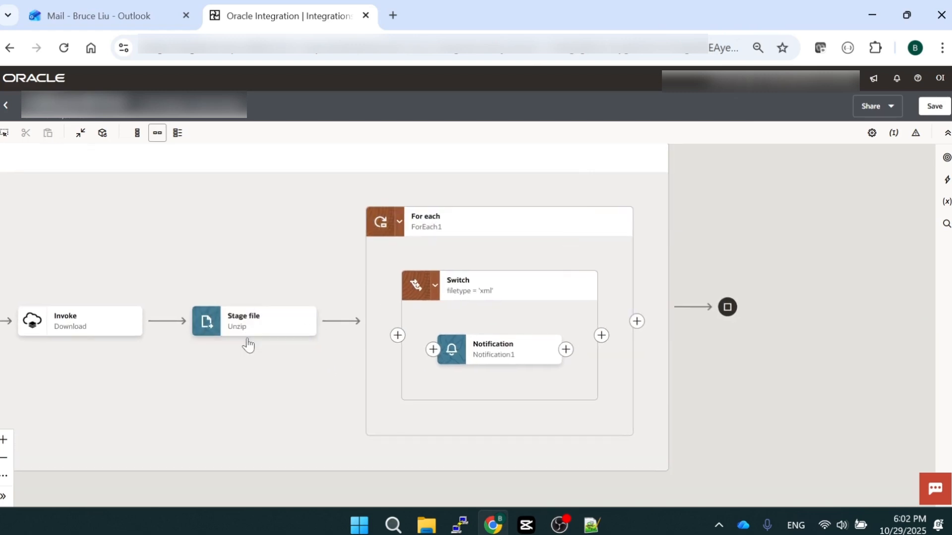
{"action": "left_click", "coordinate": [623, 227]}
{"action": "left_click", "coordinate": [643, 249]}
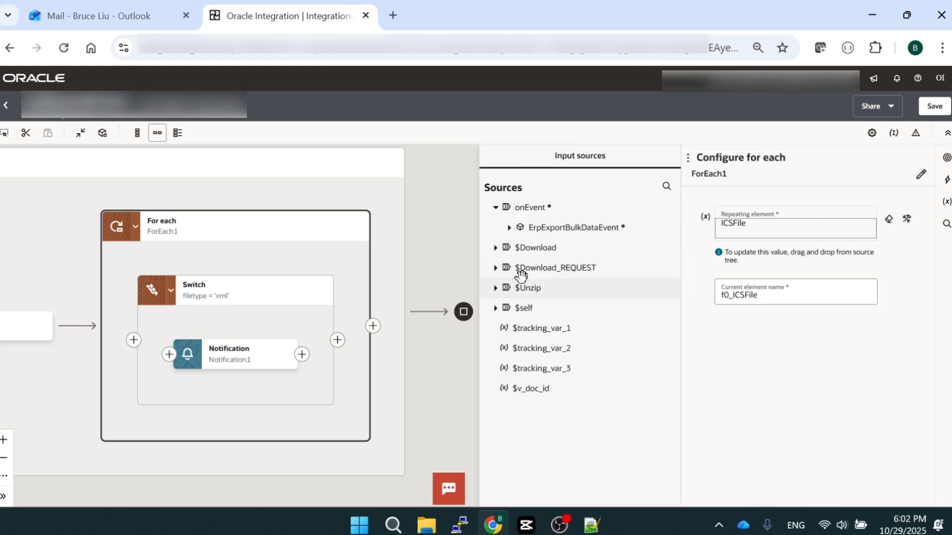
{"action": "left_click", "coordinate": [495, 288]}
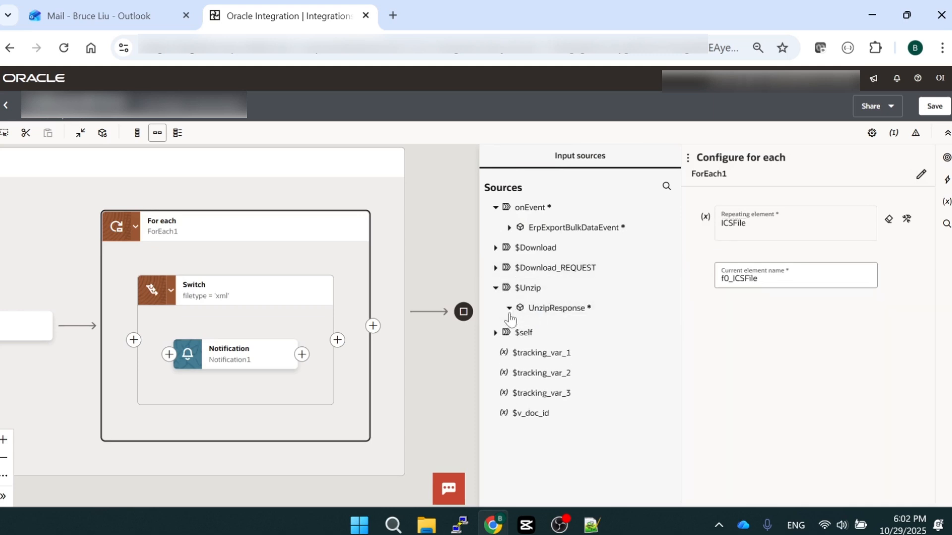
{"action": "left_click", "coordinate": [509, 308]}
{"action": "left_click", "coordinate": [519, 329]}
{"action": "left_click", "coordinate": [528, 349]}
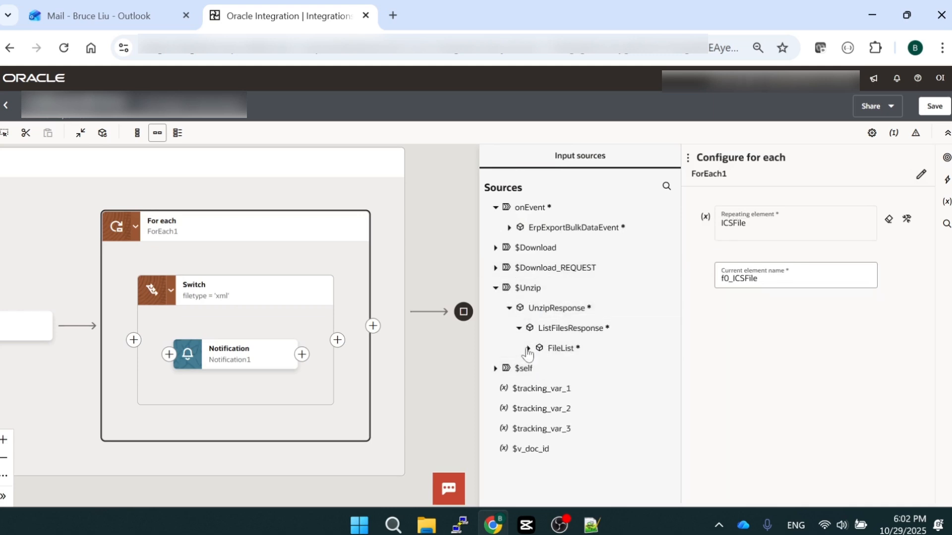
{"action": "left_click", "coordinate": [538, 369]}
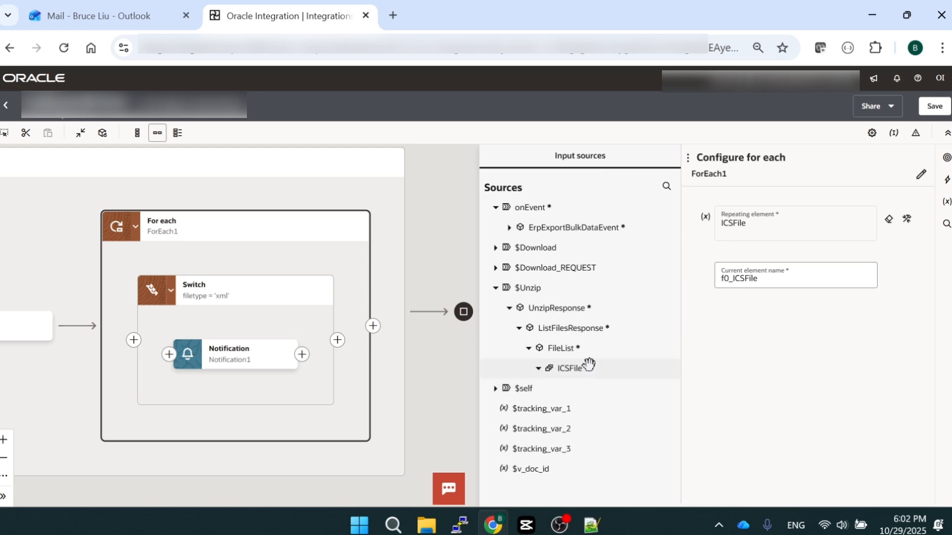
Examine the Properties fields of ICSFile, including filetype, directory and filename, and close the ForEach1 configuration
{"action": "left_click", "coordinate": [548, 409]}
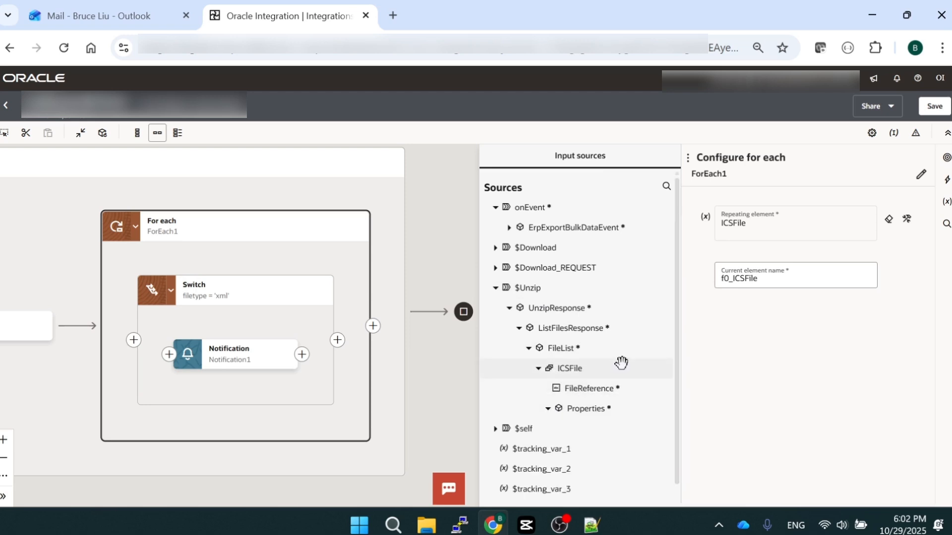
{"action": "scroll", "coordinate": [633, 355], "scroll_direction": "down", "scroll_amount": 1}
{"action": "scroll", "coordinate": [633, 356], "scroll_direction": "down", "scroll_amount": 2}
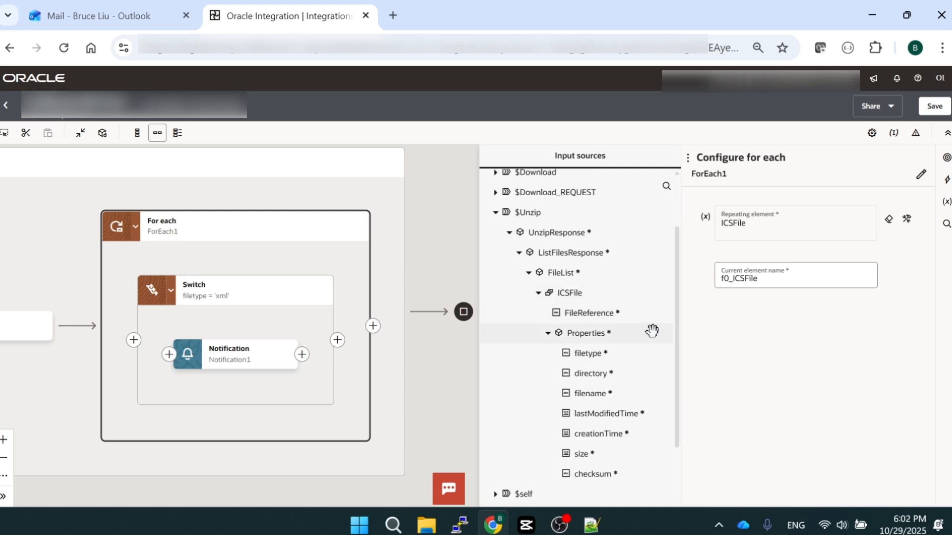
{"action": "scroll", "coordinate": [624, 310], "scroll_direction": "down", "scroll_amount": 2}
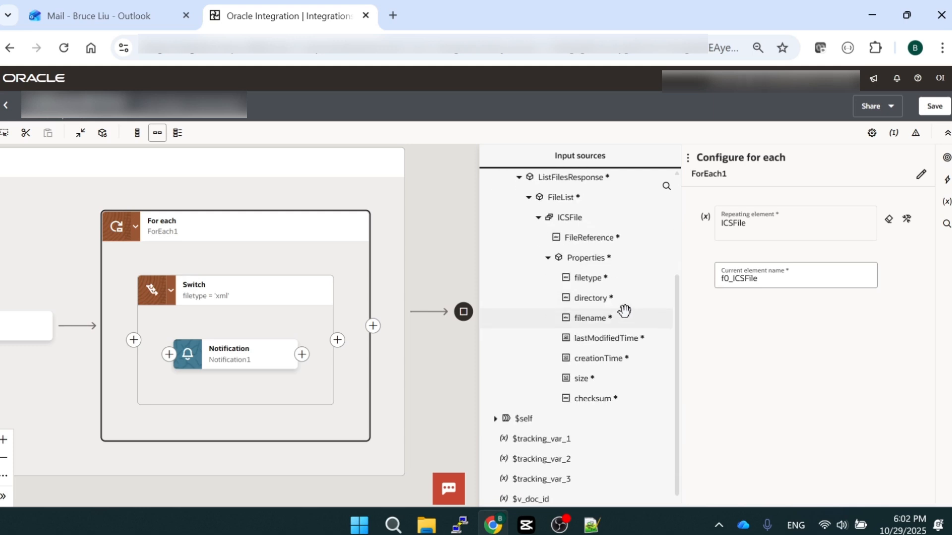
{"action": "scroll", "coordinate": [624, 311], "scroll_direction": "up", "scroll_amount": 2}
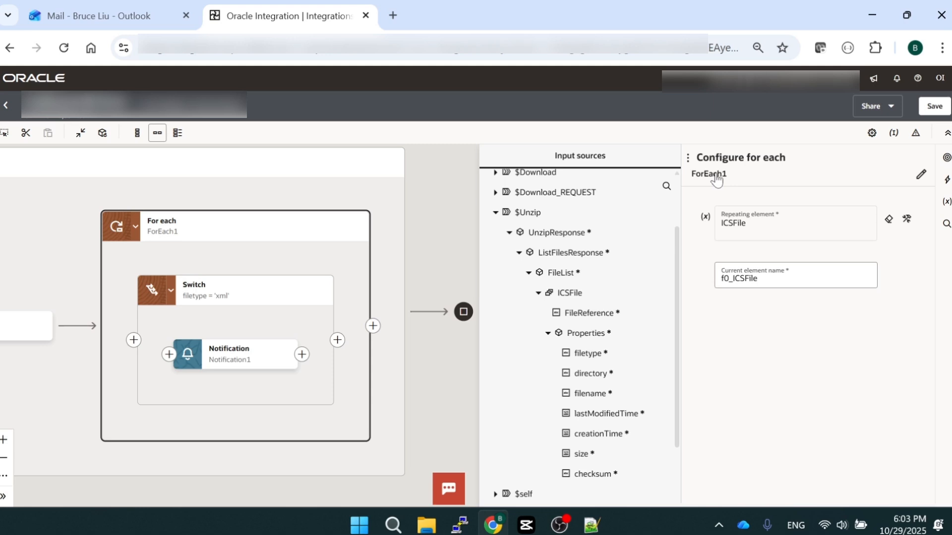
{"action": "left_click", "coordinate": [453, 246]}
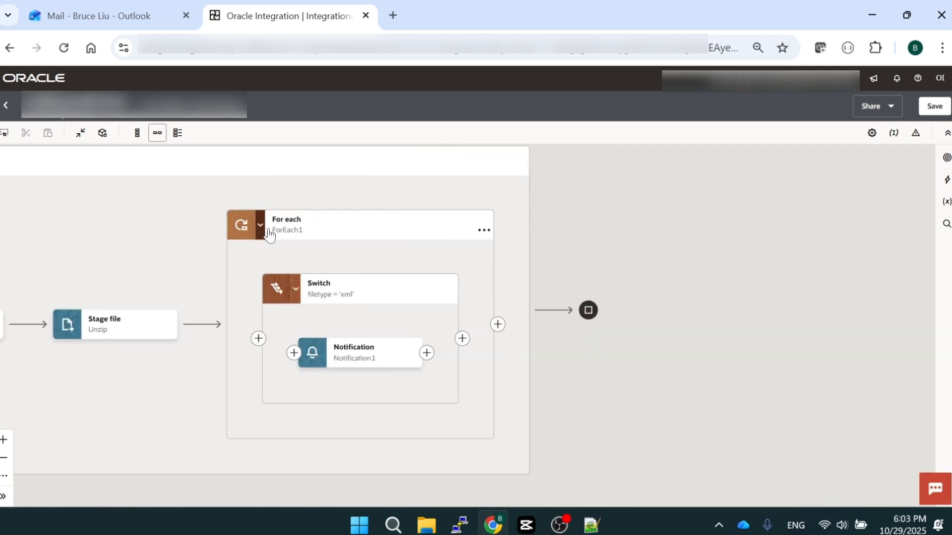
Recheck the repeating and current element names of ForEach1, and open the route condition of the Switch inside it
{"action": "left_click", "coordinate": [504, 229]}
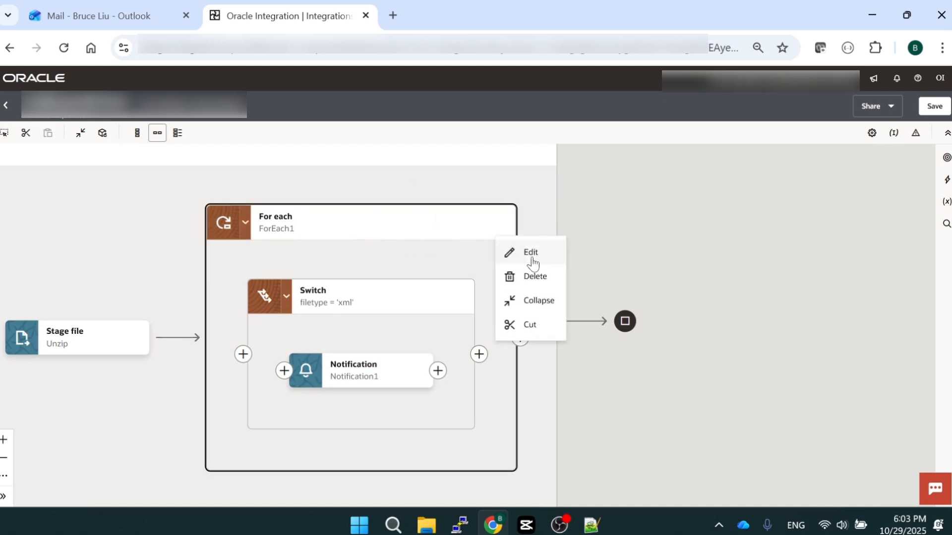
{"action": "left_click", "coordinate": [529, 254]}
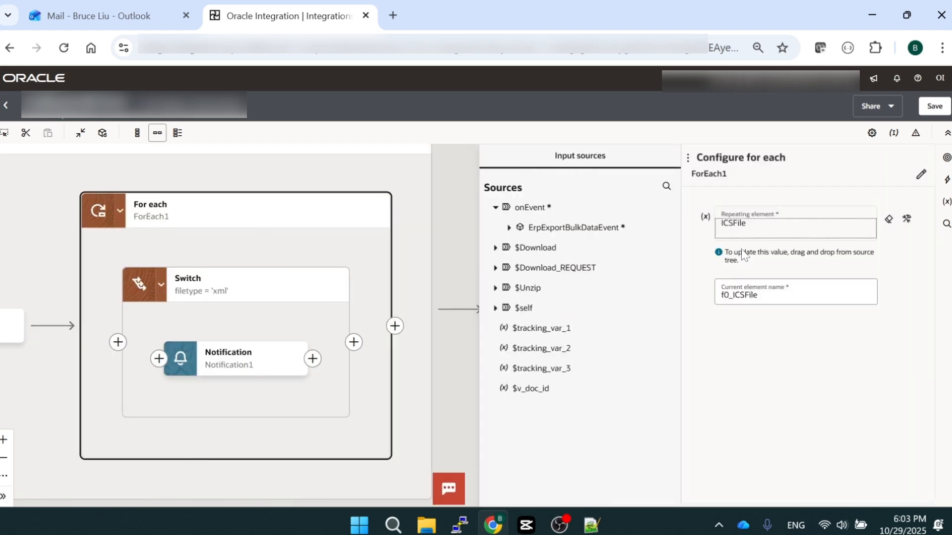
{"action": "left_click", "coordinate": [341, 286]}
{"action": "left_click", "coordinate": [361, 312]}
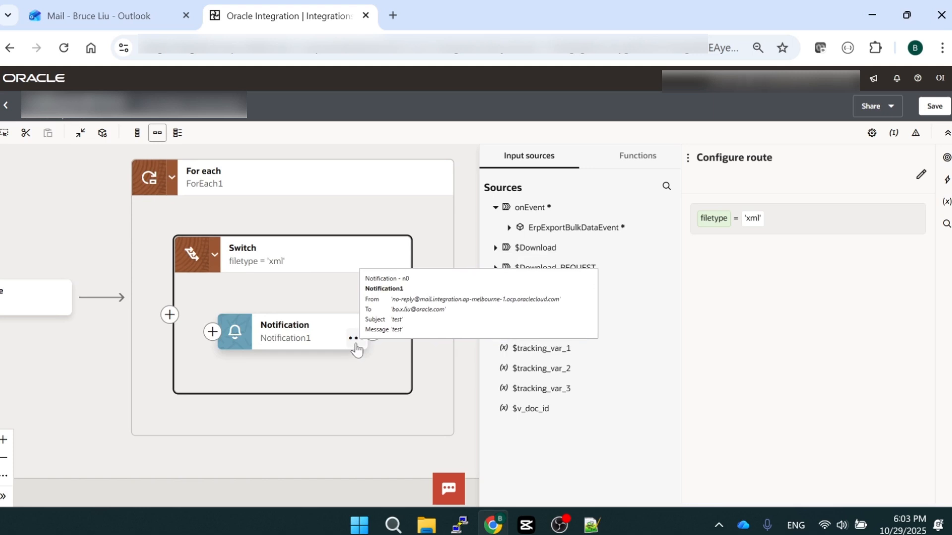
Open Notification1, review its mail details, and show the FileReference attachment value as a full expression
{"action": "left_click", "coordinate": [354, 339]}
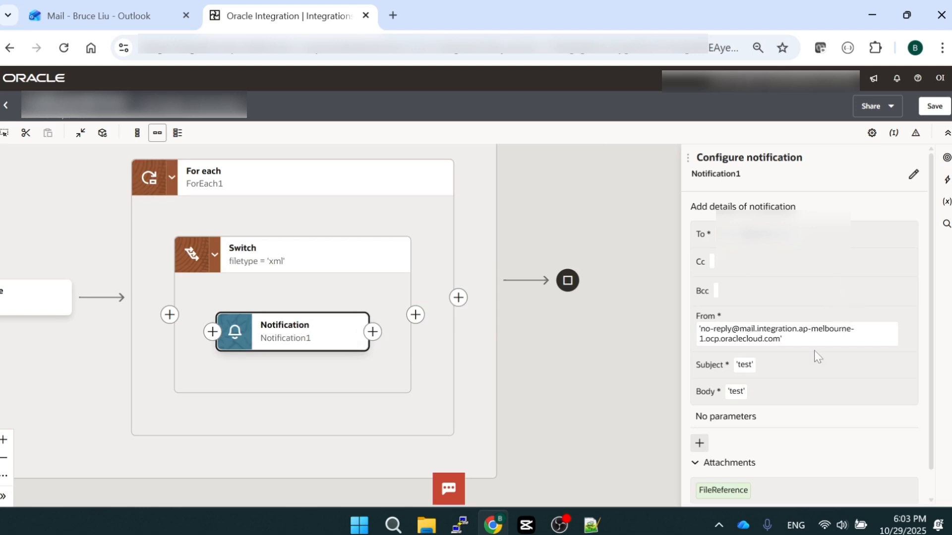
{"action": "scroll", "coordinate": [792, 409], "scroll_direction": "down", "scroll_amount": 1}
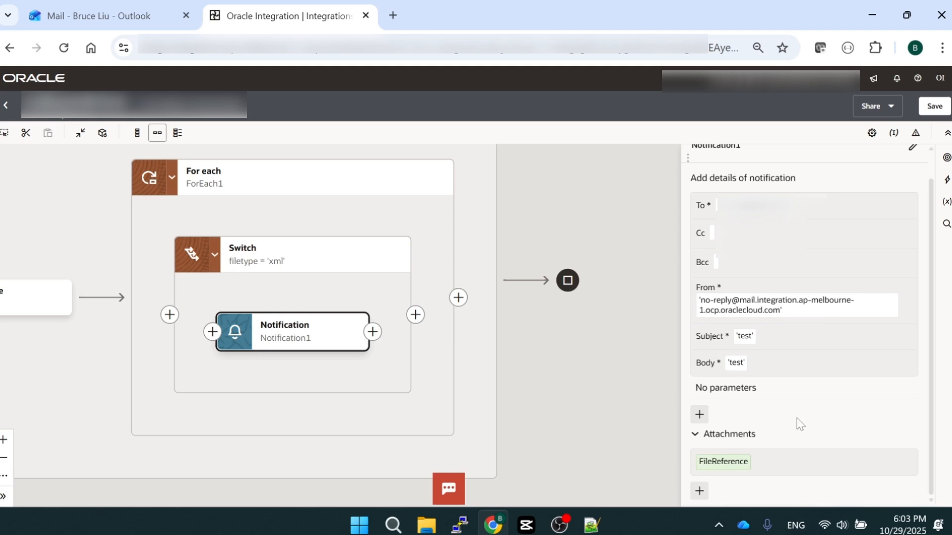
{"action": "left_click", "coordinate": [793, 470]}
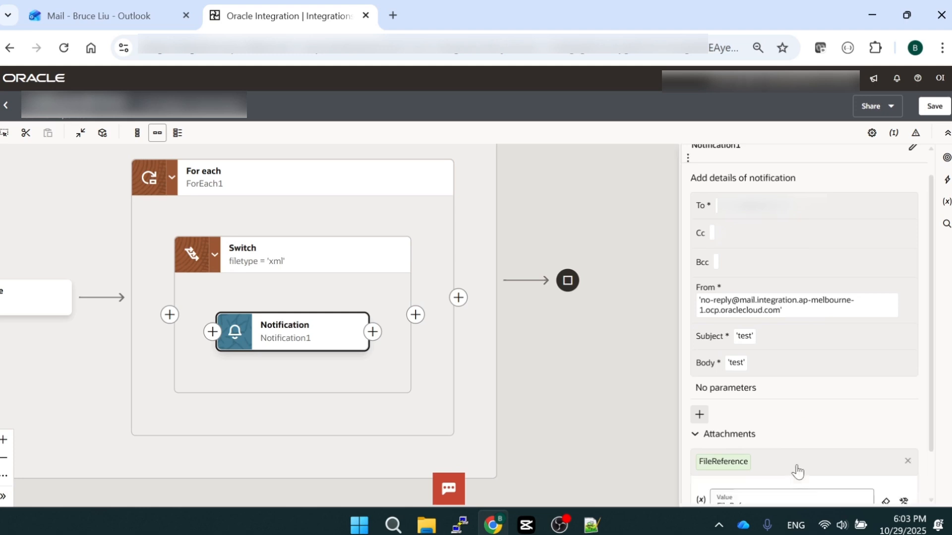
{"action": "scroll", "coordinate": [827, 436], "scroll_direction": "down", "scroll_amount": 2}
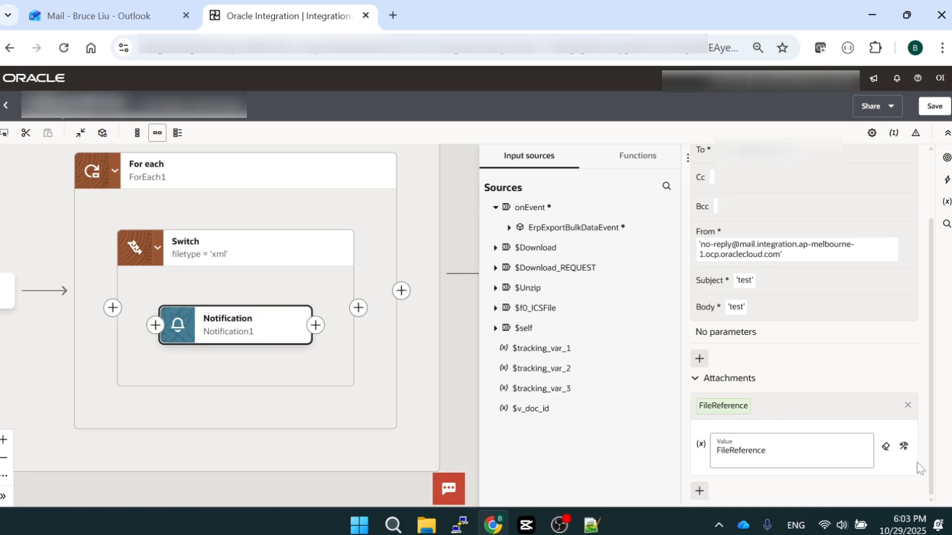
{"action": "left_click", "coordinate": [904, 447]}
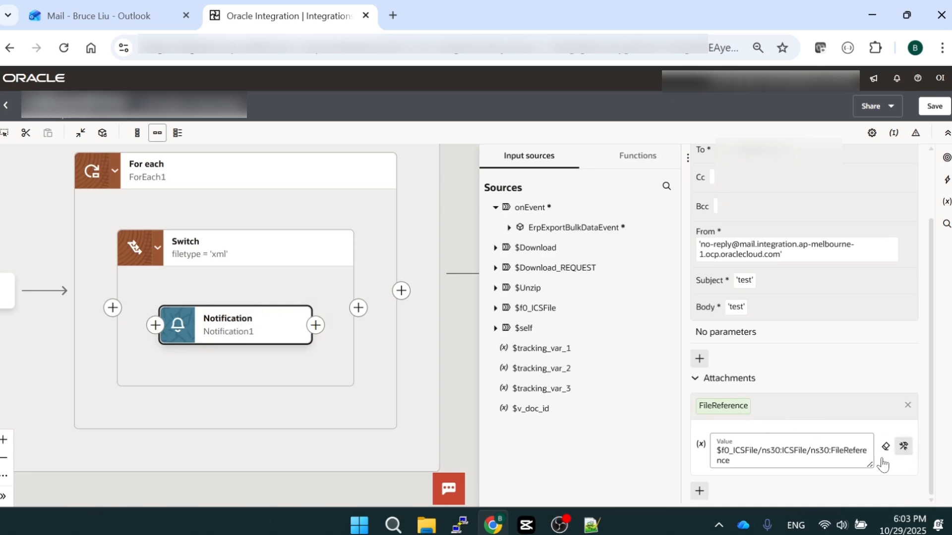
{"action": "left_click", "coordinate": [782, 461]}
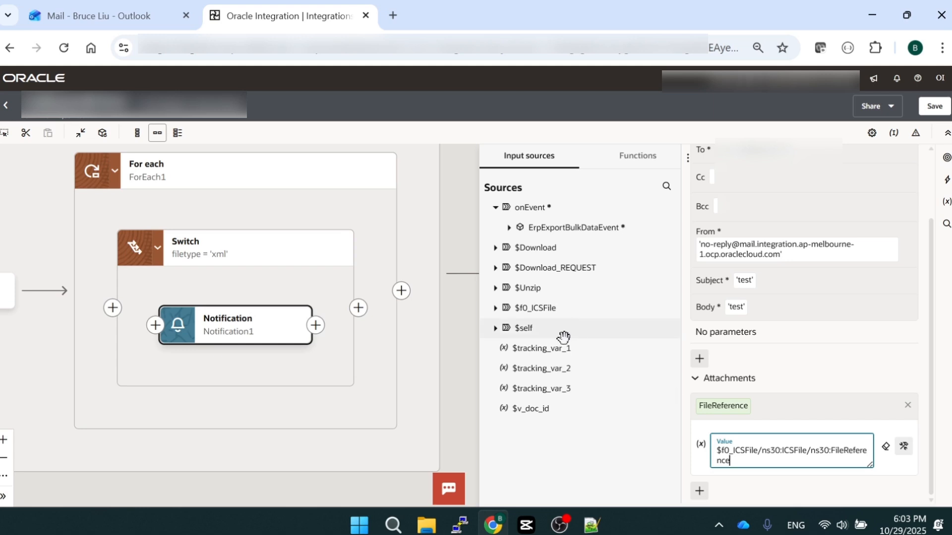
Trace the attachment's FileReference under $f0_ICSFile > ICSFile, expand its Properties, and save the integration
{"action": "left_click", "coordinate": [495, 310]}
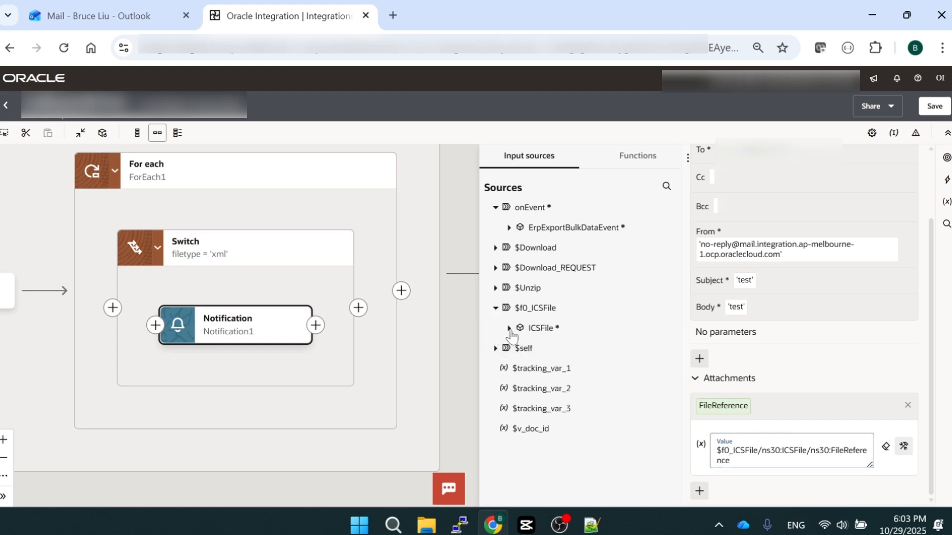
{"action": "left_click", "coordinate": [509, 327]}
{"action": "left_click", "coordinate": [519, 368]}
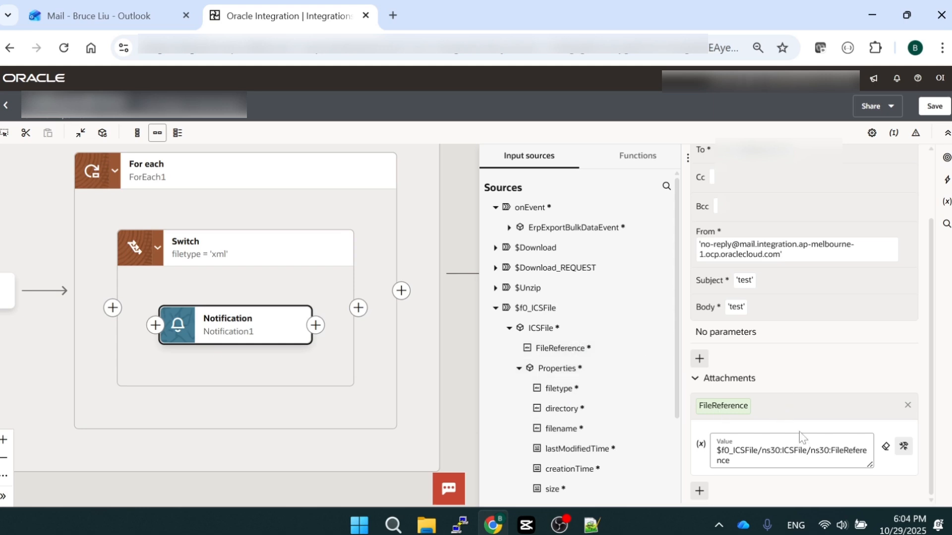
{"action": "left_click", "coordinate": [935, 107]}
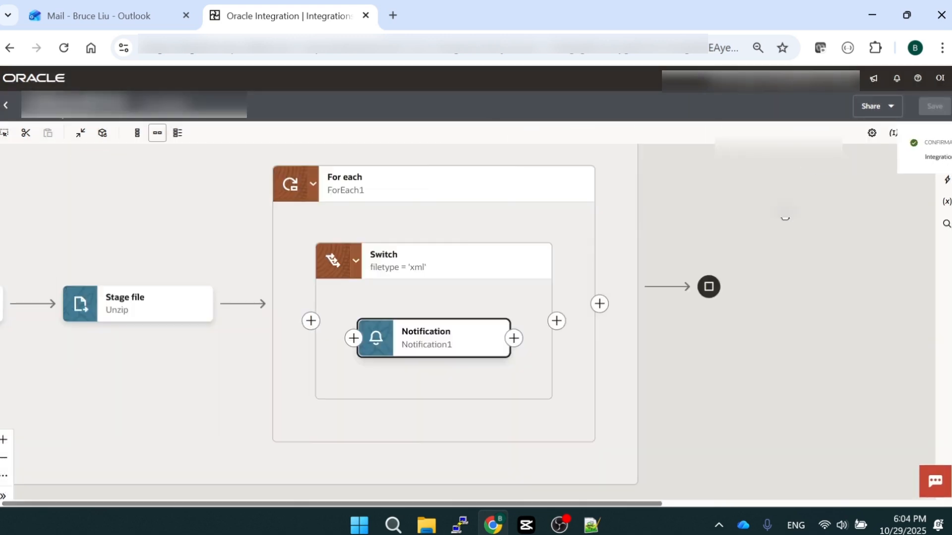
Switch to the received 'test' email in Outlook and preview its attached BIP.xml file
{"action": "left_click_drag", "start_coordinate": [664, 373], "coordinate": [706, 366]}
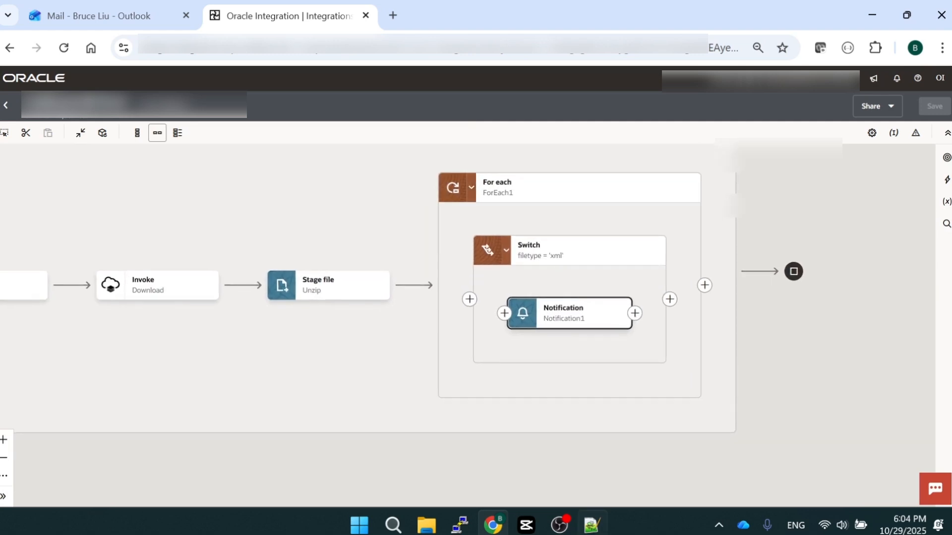
{"action": "key", "text": "alt+Tab"}
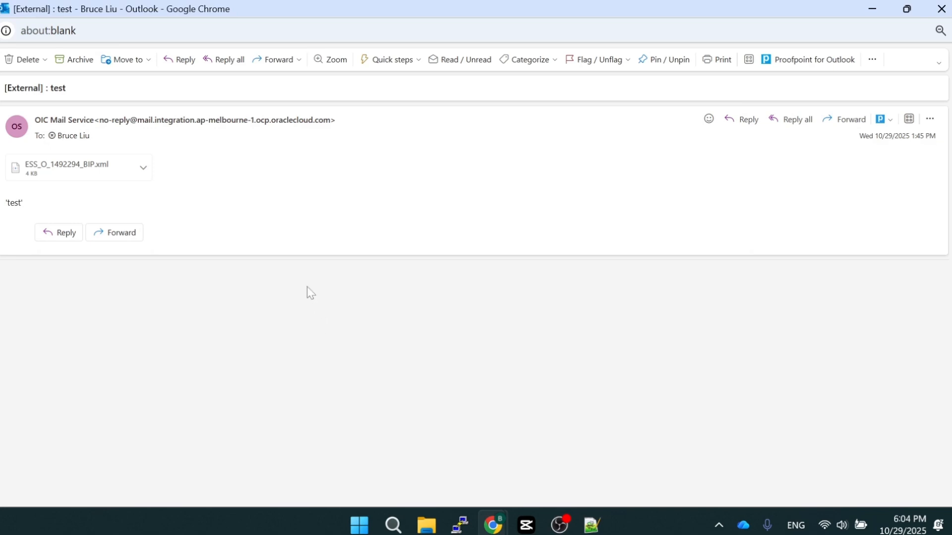
{"action": "left_click", "coordinate": [143, 171]}
{"action": "left_click", "coordinate": [76, 172]}
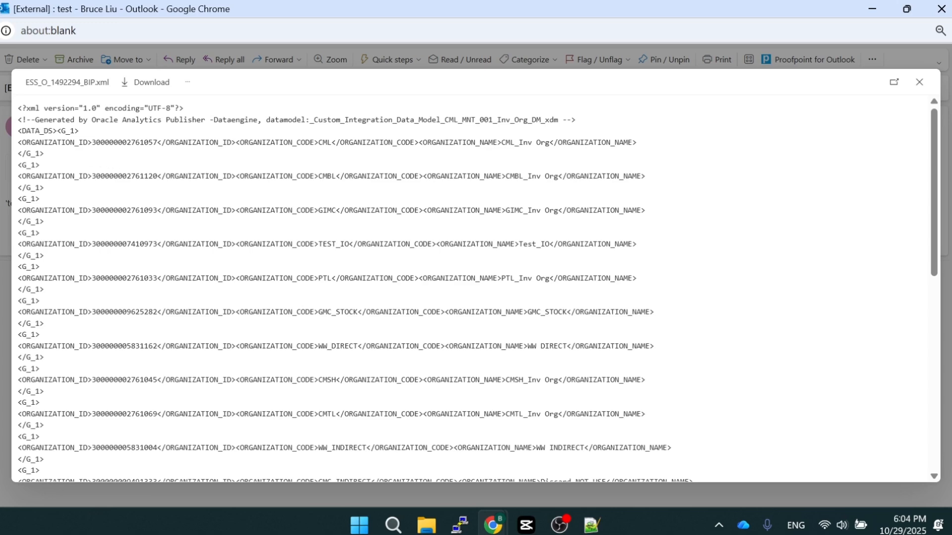
Examine the organization ID, code and name records in the XML attachment, and close the preview
{"action": "left_click_drag", "start_coordinate": [58, 131], "coordinate": [648, 402]}
{"action": "left_click", "coordinate": [561, 368]}
{"action": "scroll", "coordinate": [546, 337], "scroll_direction": "down", "scroll_amount": 9}
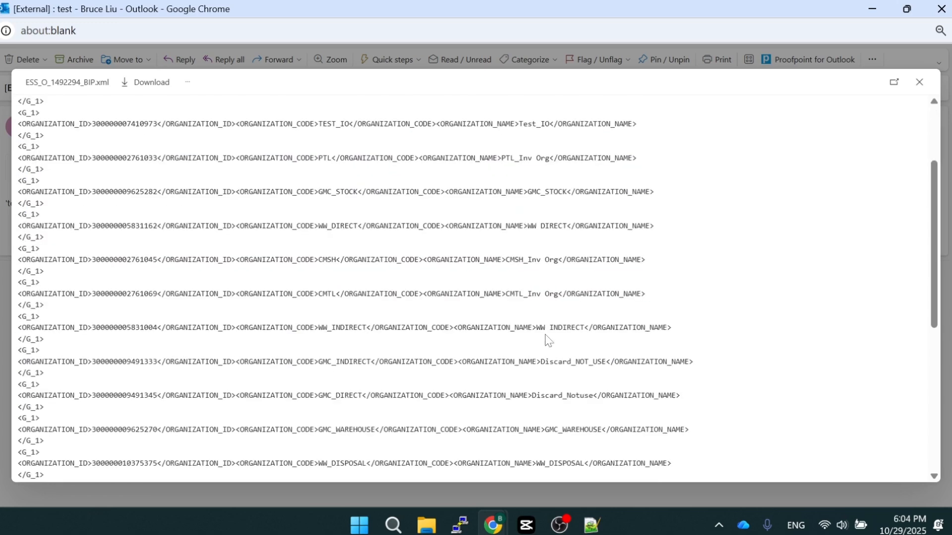
{"action": "scroll", "coordinate": [546, 337], "scroll_direction": "up", "scroll_amount": 10}
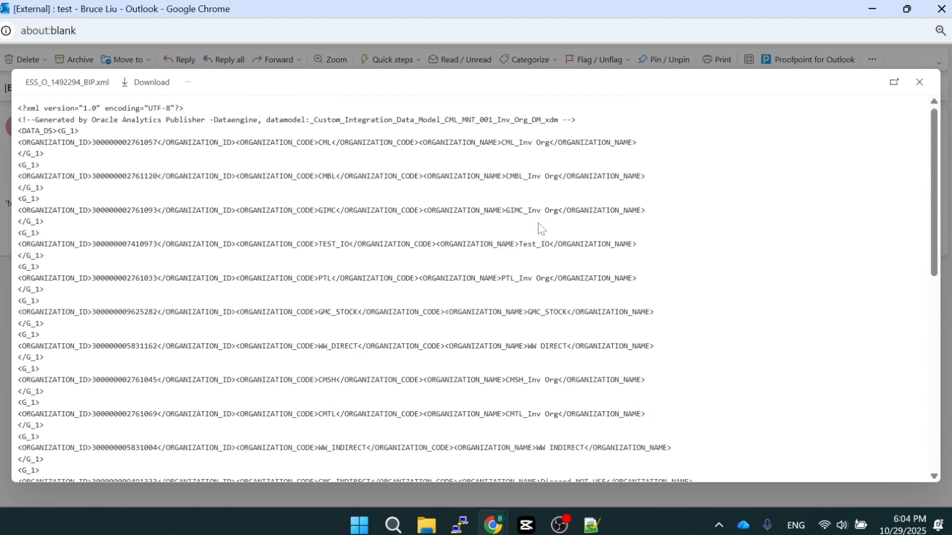
{"action": "scroll", "coordinate": [543, 233], "scroll_direction": "down", "scroll_amount": 3}
{"action": "scroll", "coordinate": [546, 248], "scroll_direction": "up", "scroll_amount": 3}
{"action": "left_click", "coordinate": [920, 82]}
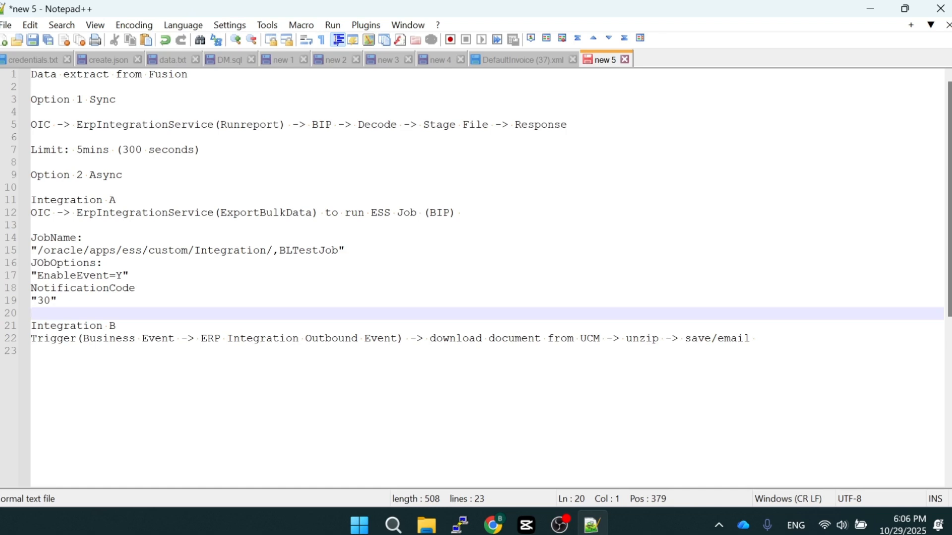
In the Notepad++ notes, review the Option 2 Async flow from Integration A through Integration B's save/email stage
{"action": "double_click", "coordinate": [64, 201]}
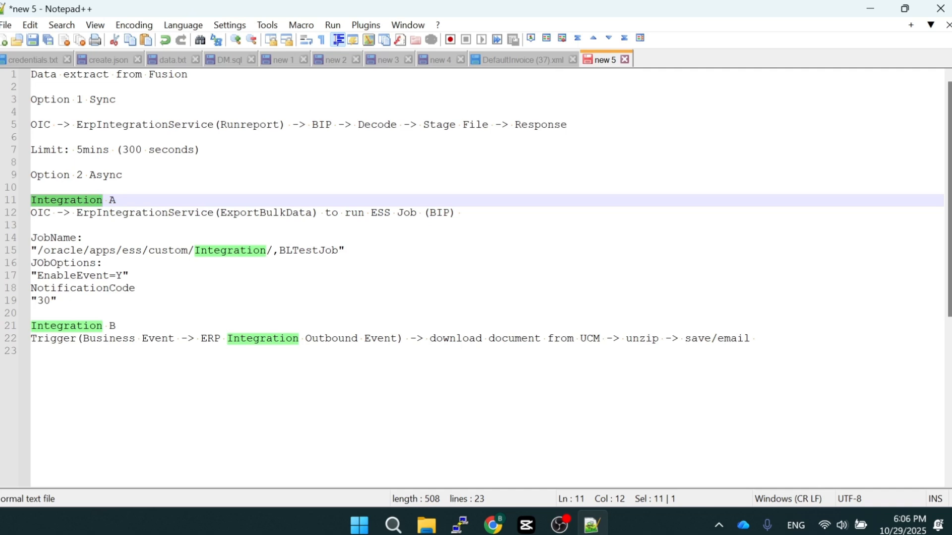
{"action": "left_click", "coordinate": [757, 339]}
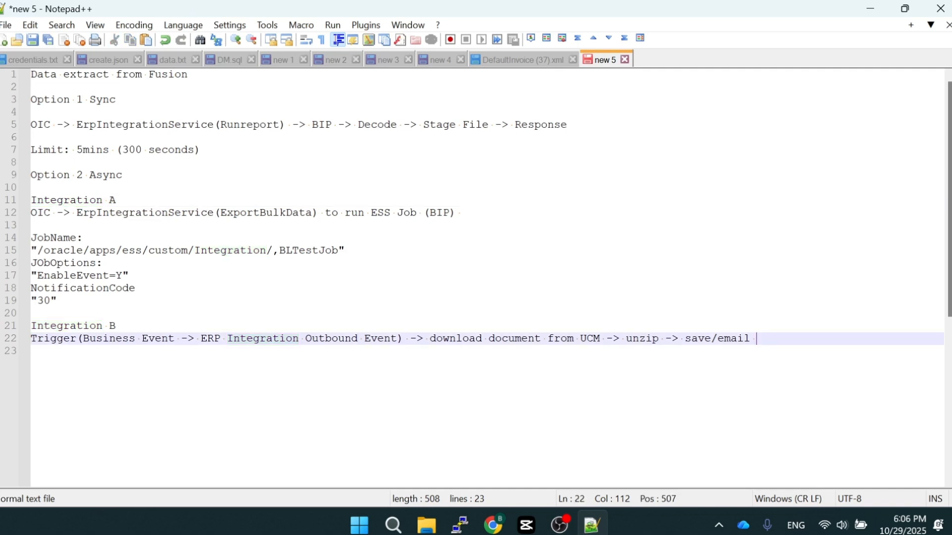